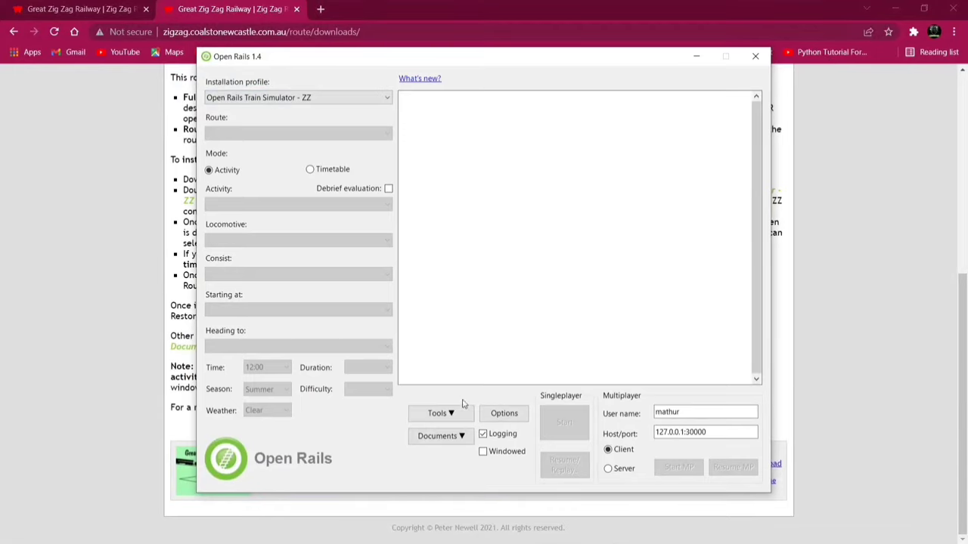
Step: Add the MSTS folder on the E: drive as a new content installation profile in the options and save it
click(505, 415)
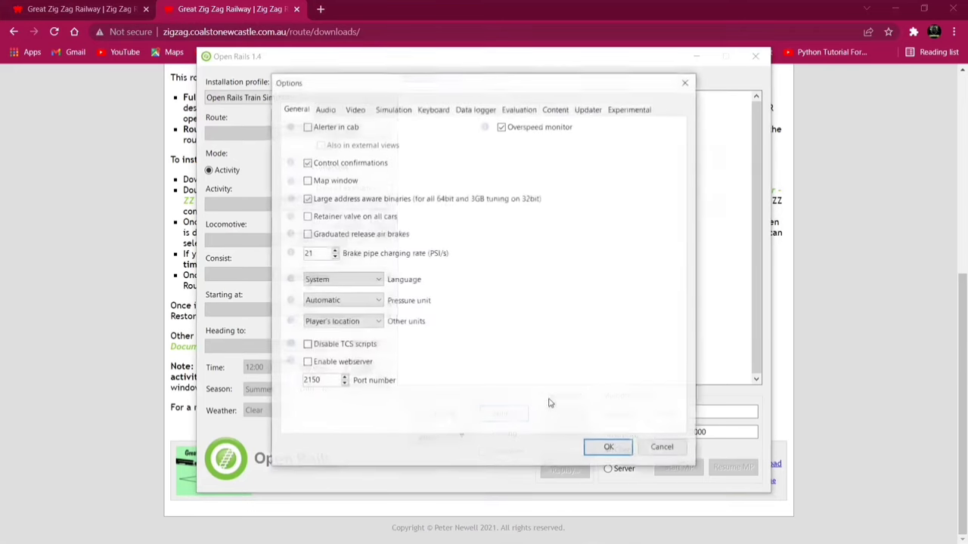
click(555, 110)
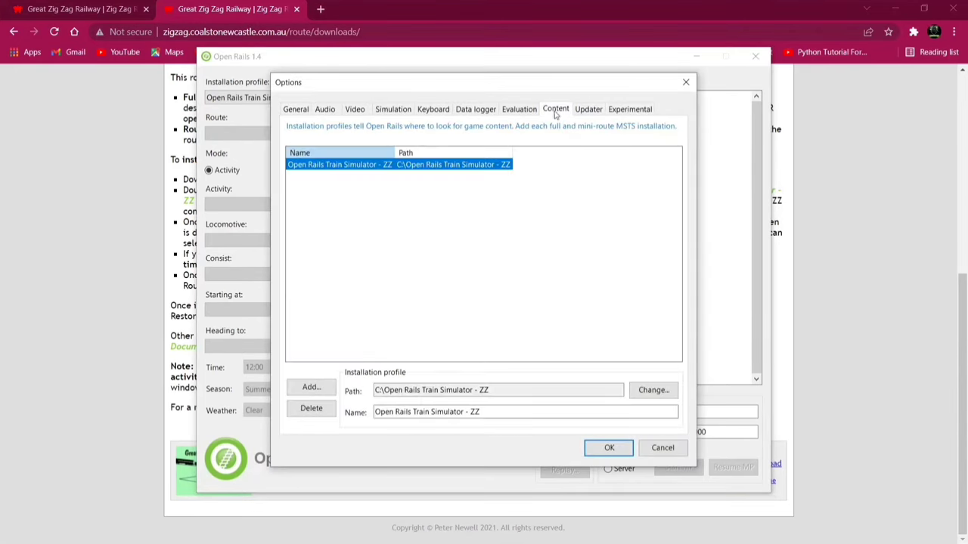
click(311, 387)
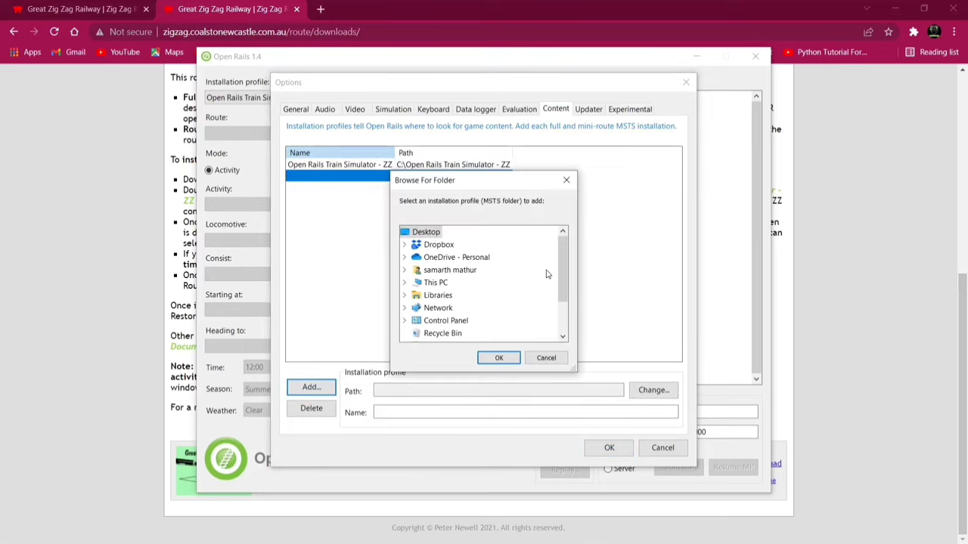
drag(563, 260, 557, 303)
click(458, 283)
double_click(454, 245)
double_click(478, 307)
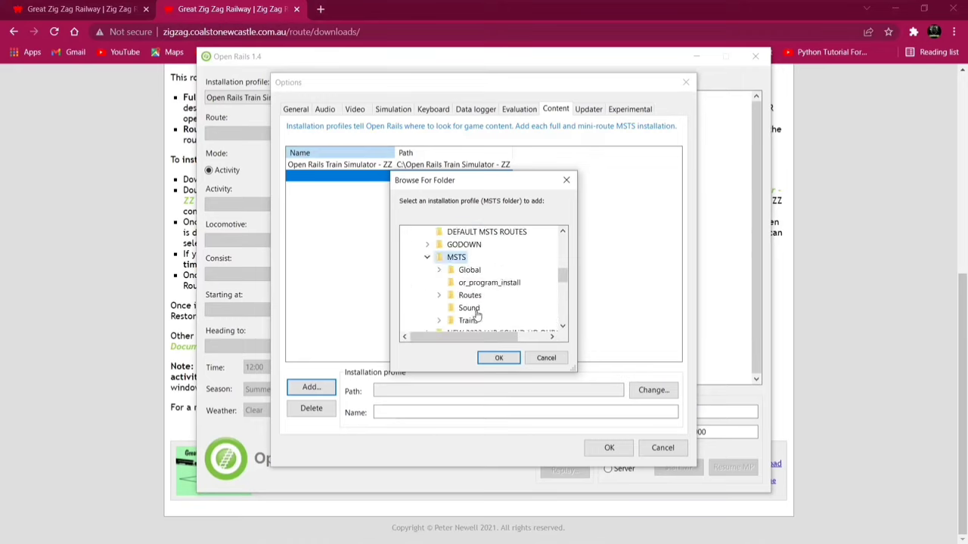
click(496, 357)
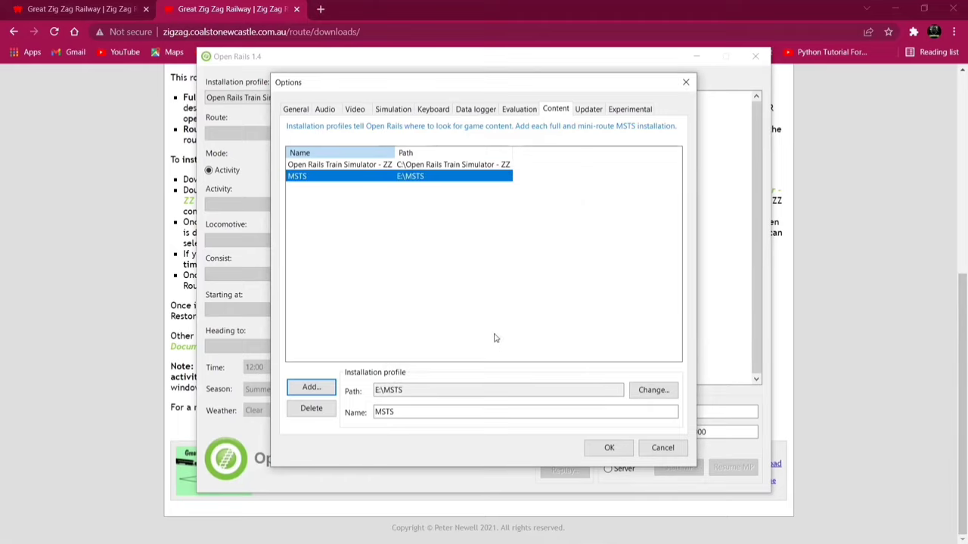
click(609, 449)
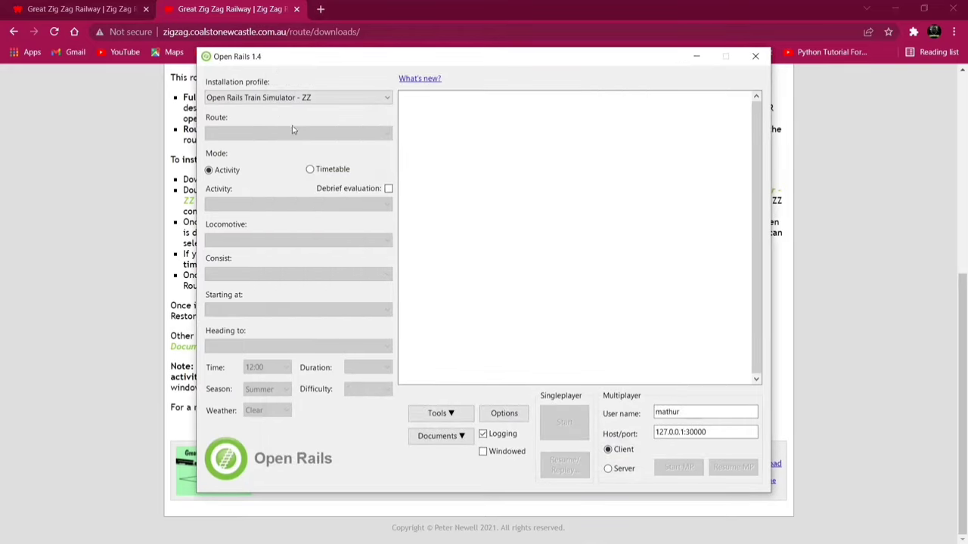
Step: Choose the MSTS installation profile and the AU NSW Great Zig Zag route
click(281, 100)
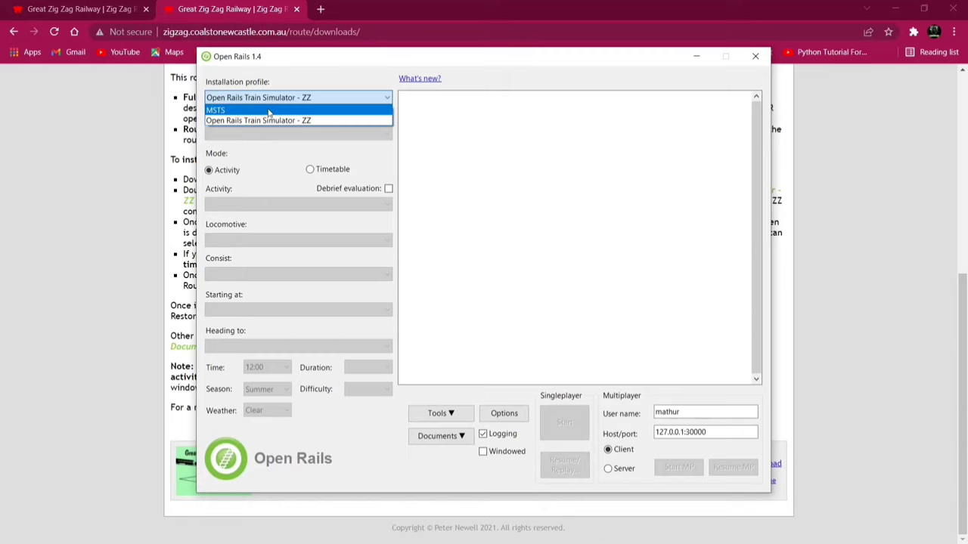
click(218, 111)
click(278, 136)
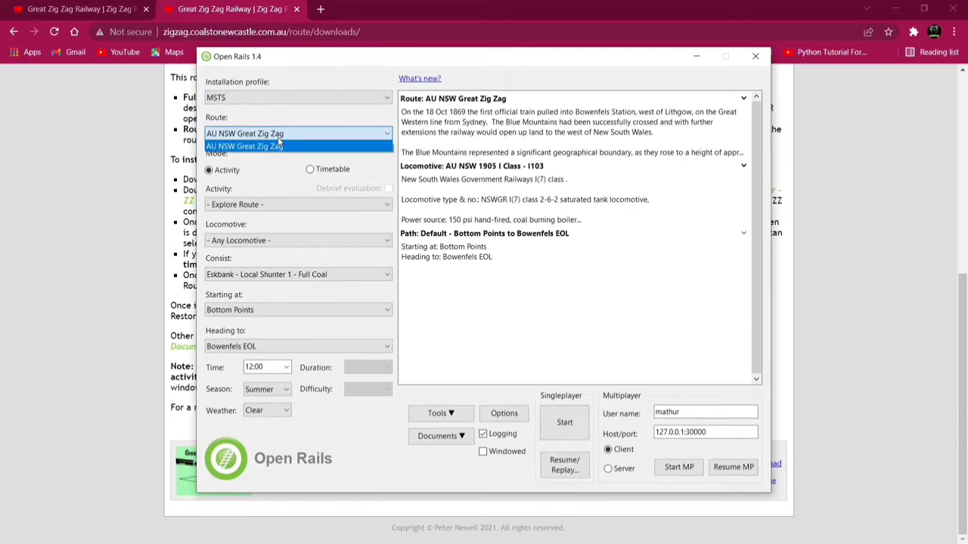
click(275, 146)
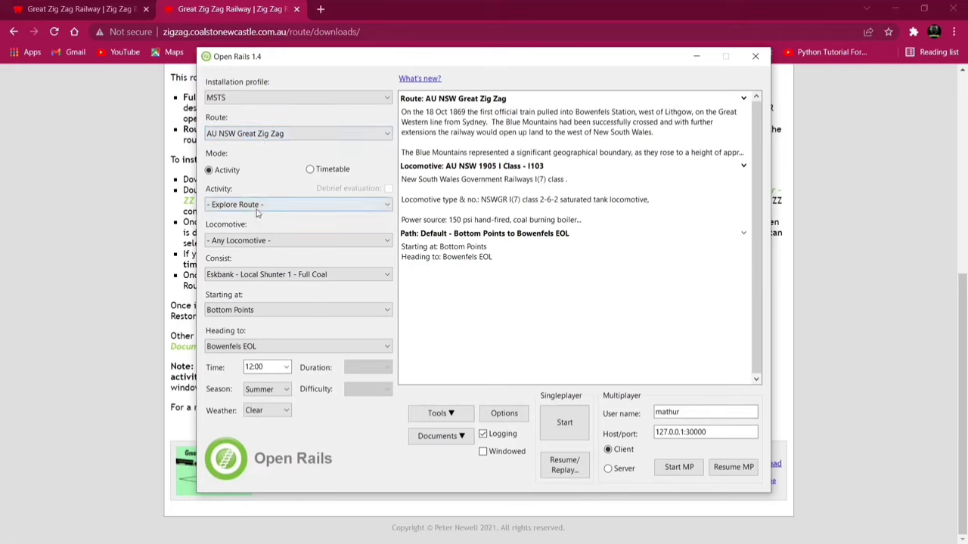
Step: Examine the activities and locomotives offered for the selected route
click(256, 208)
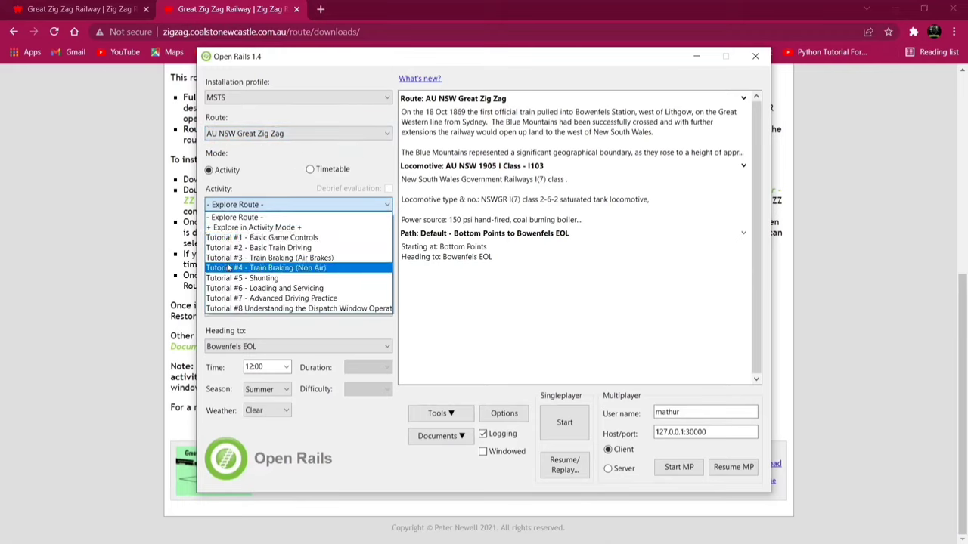
click(269, 202)
click(261, 242)
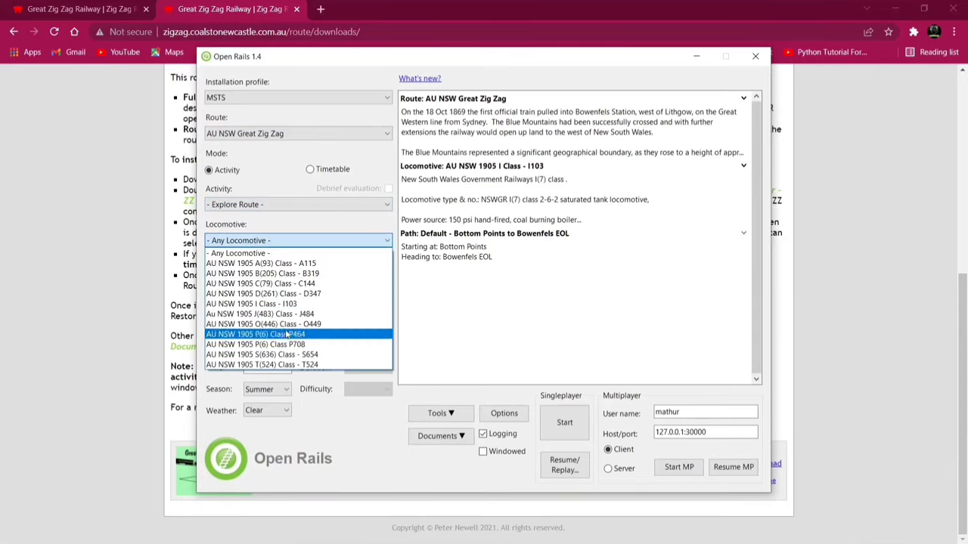
click(314, 247)
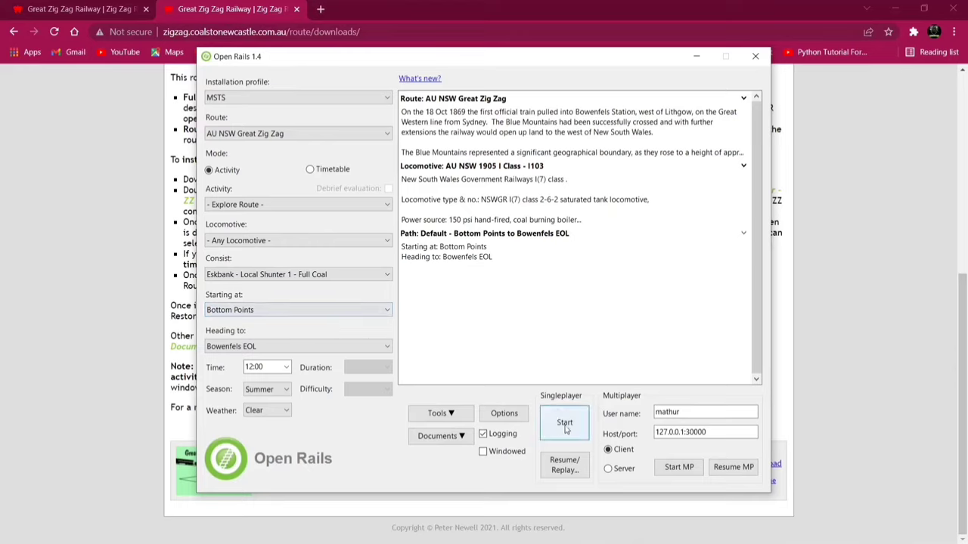
click(277, 204)
click(264, 238)
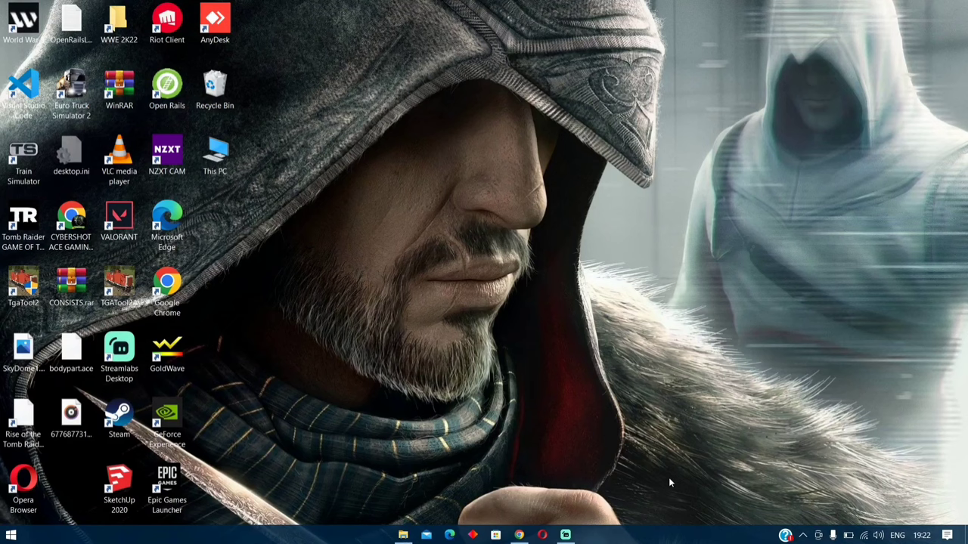
Step: Switch to Chrome, search for "msts ir newbie" and open the MSTS-IR Newbie site
click(519, 536)
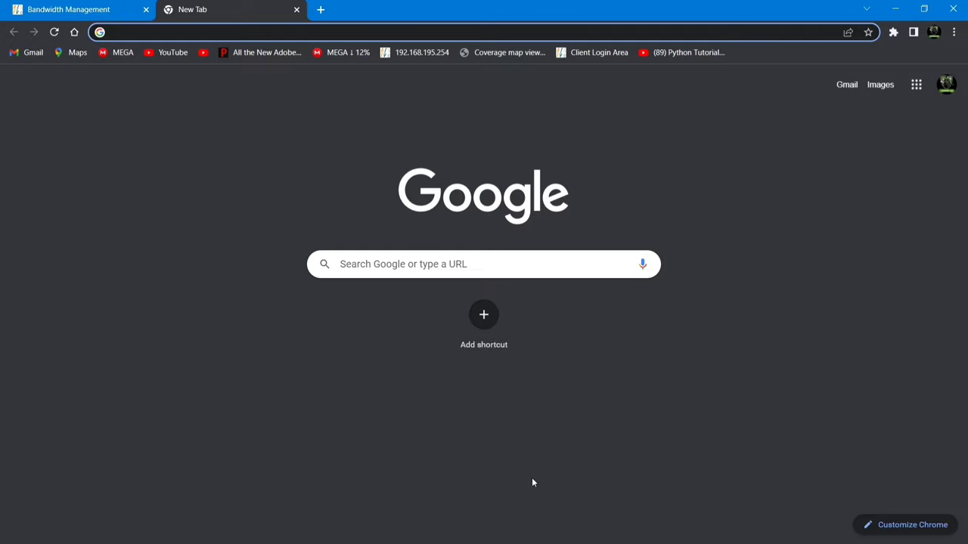
click(532, 480)
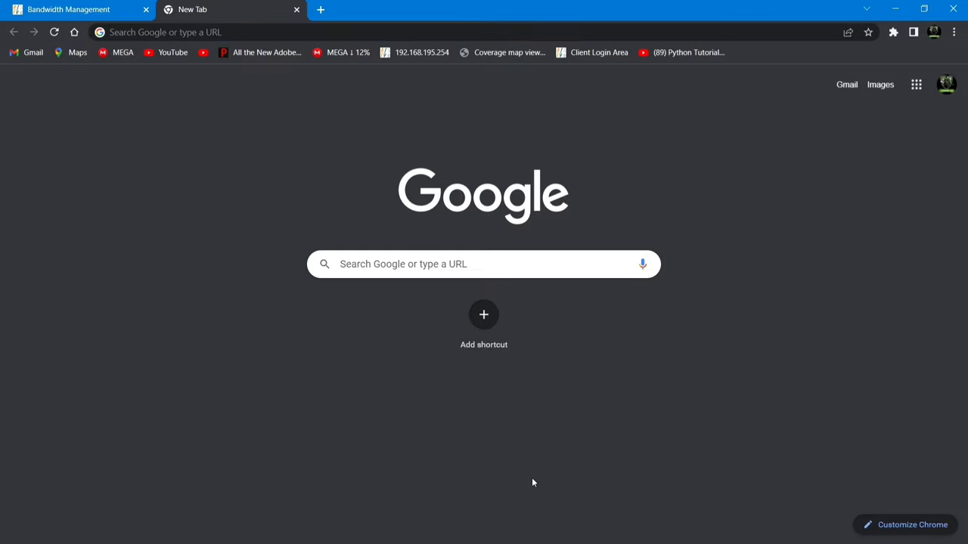
click(174, 33)
text(msts)
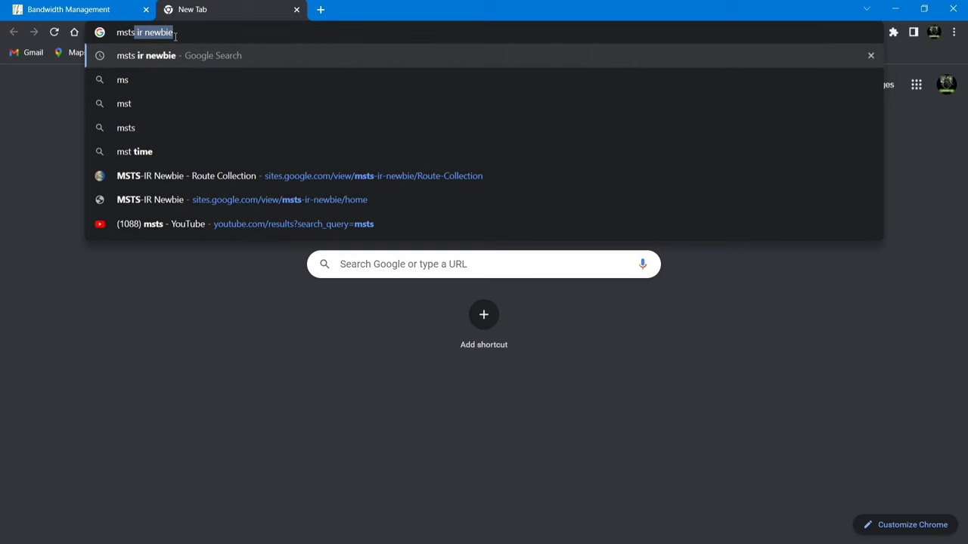
key(Return)
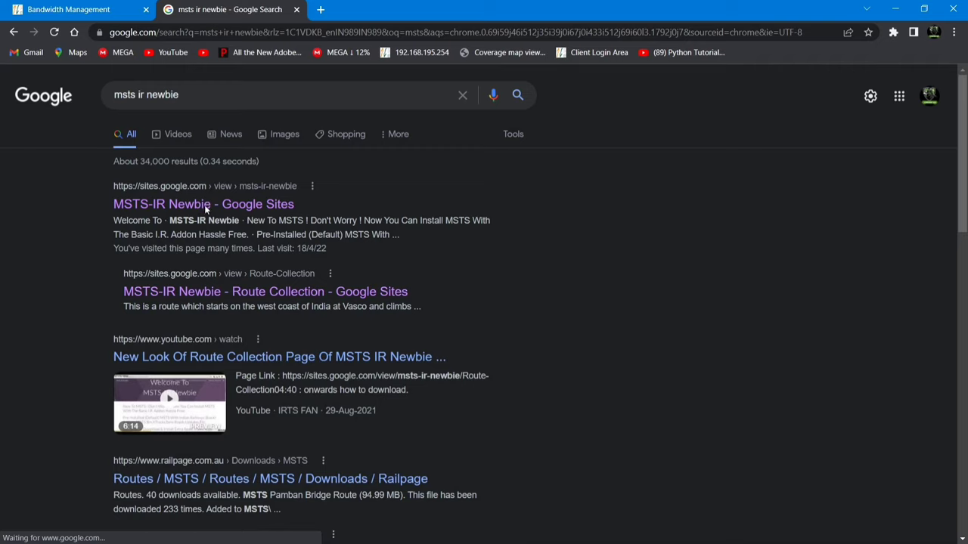
click(195, 210)
Step: Open the Route Collection page from the Indian Railways add-ons section of the site
scroll(495, 278, down, 15)
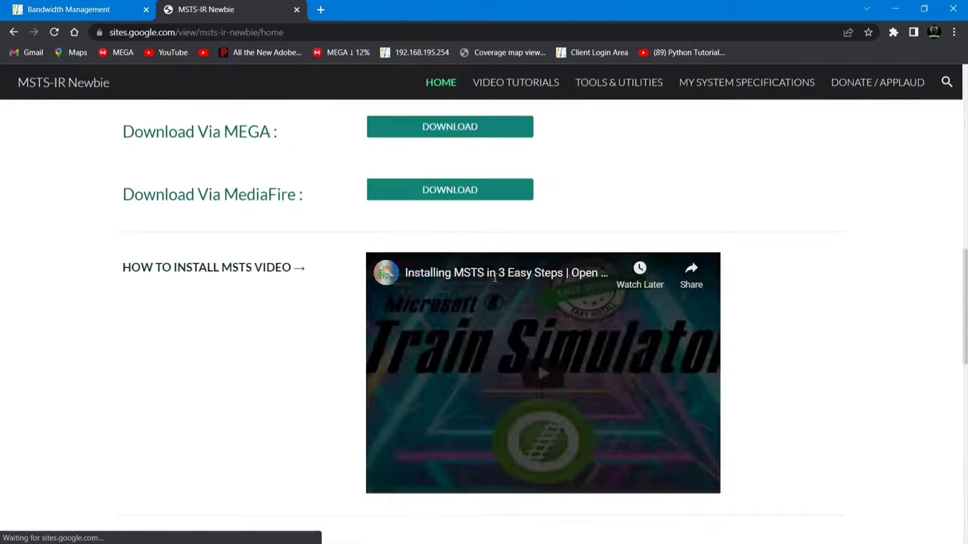
scroll(495, 279, down, 5)
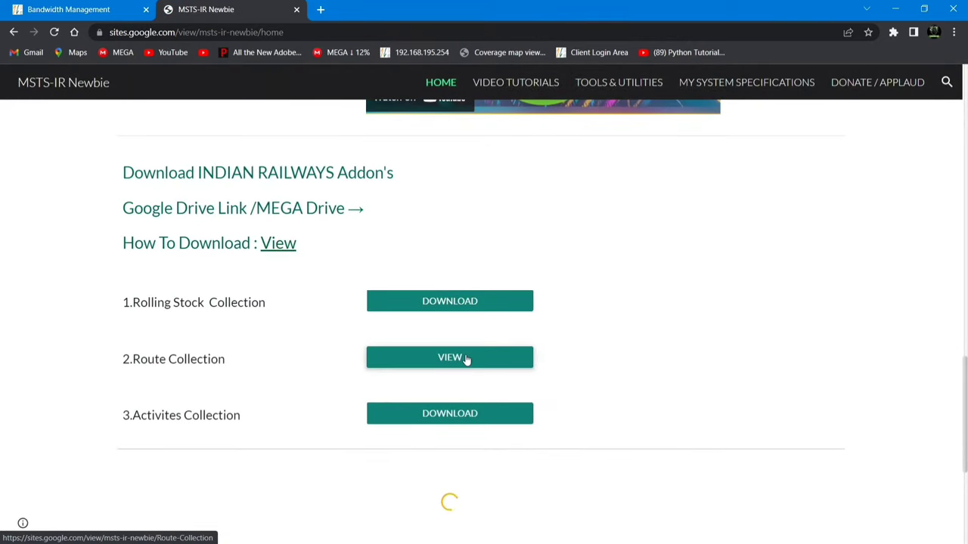
click(467, 360)
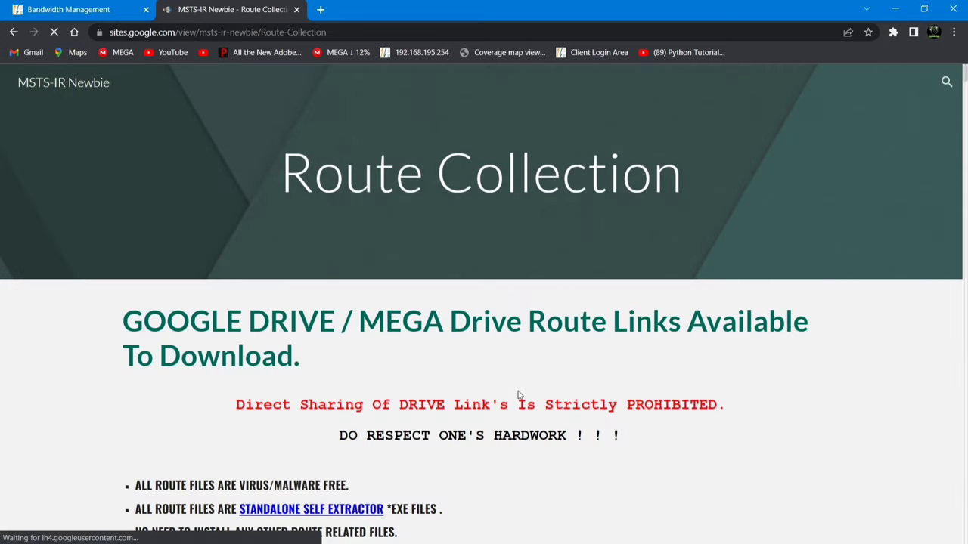
Step: Look through the downloadable Indian Railways routes and their descriptions on the Route Collection page
scroll(518, 394, down, 20)
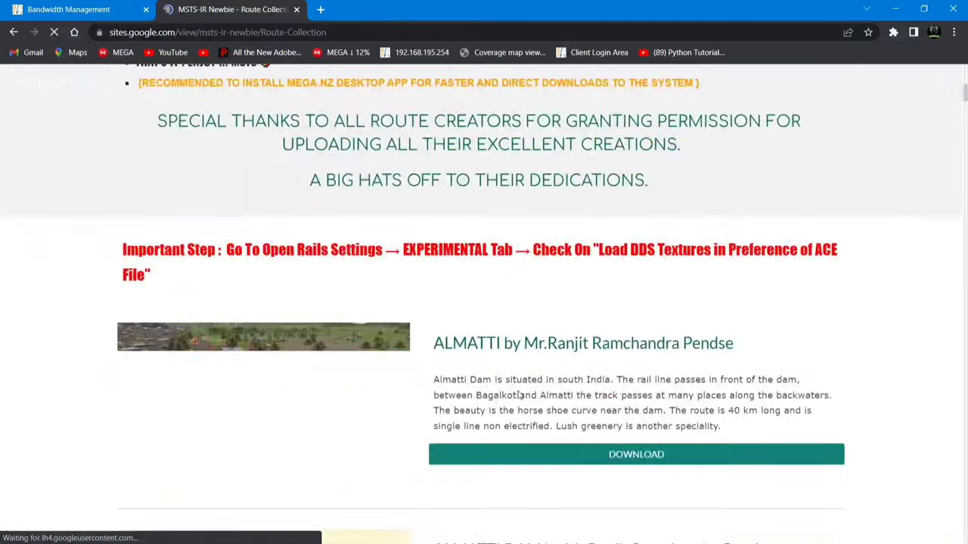
scroll(551, 403, down, 20)
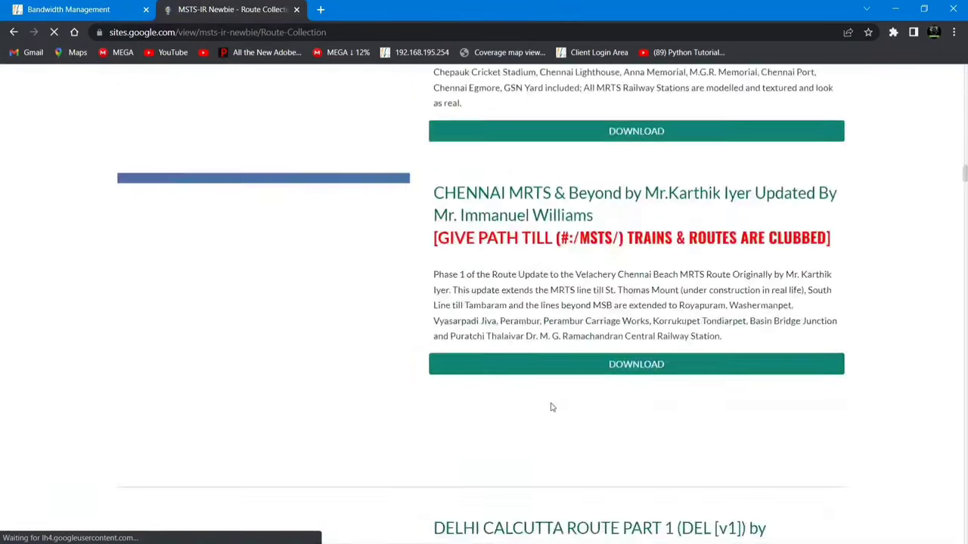
scroll(551, 403, down, 20)
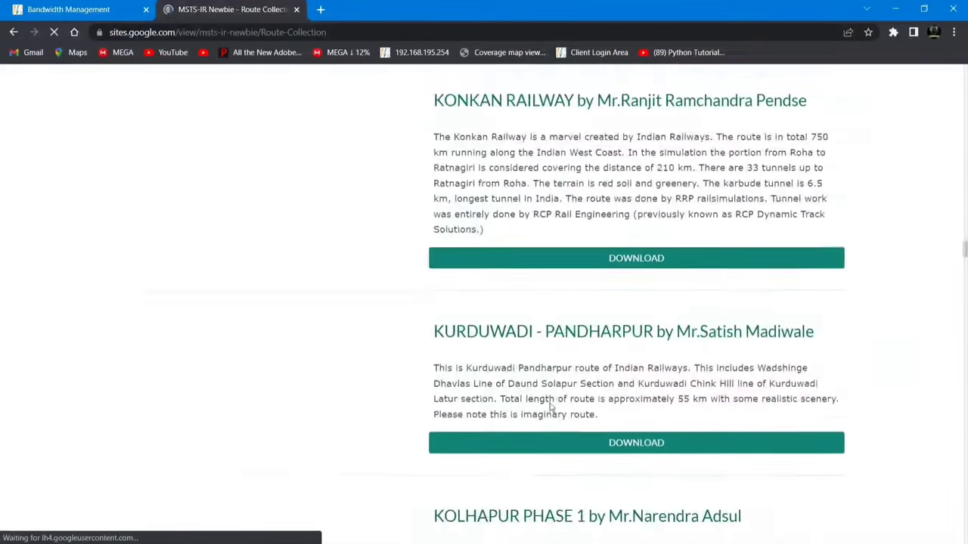
scroll(551, 407, down, 10)
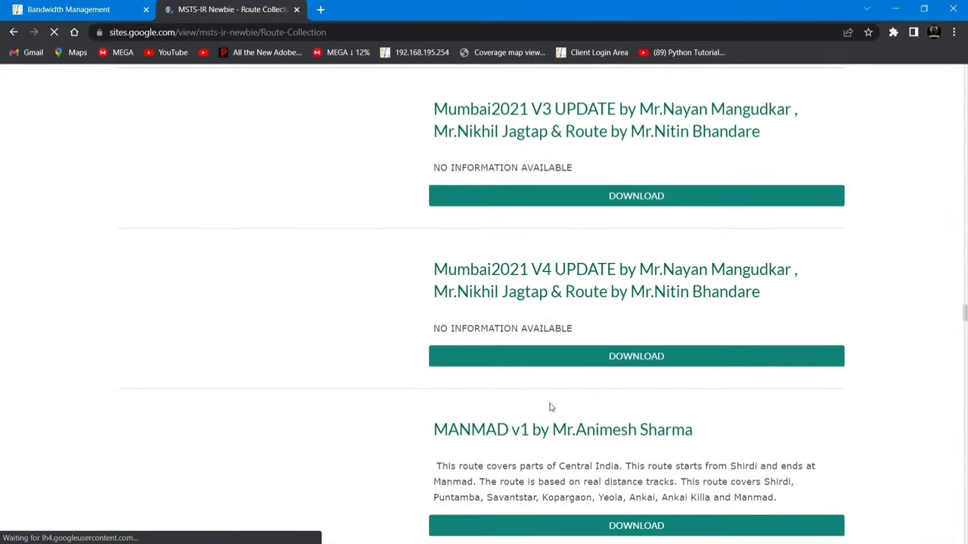
scroll(551, 407, down, 15)
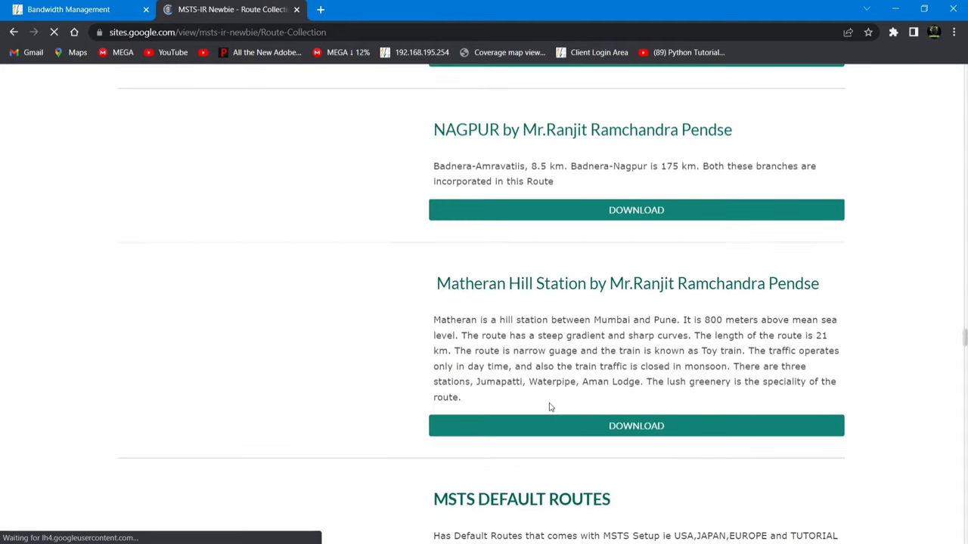
scroll(551, 406, down, 9)
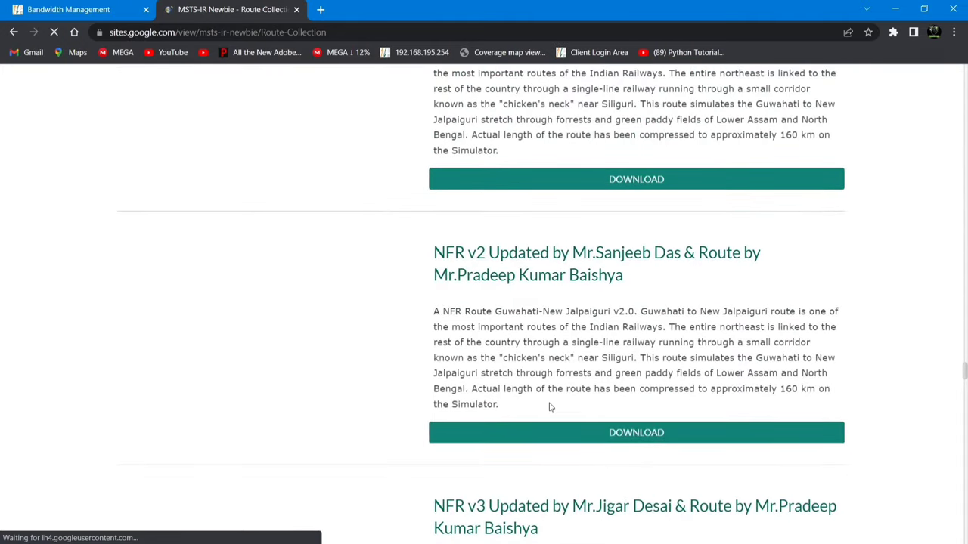
scroll(551, 406, up, 3)
scroll(552, 406, down, 20)
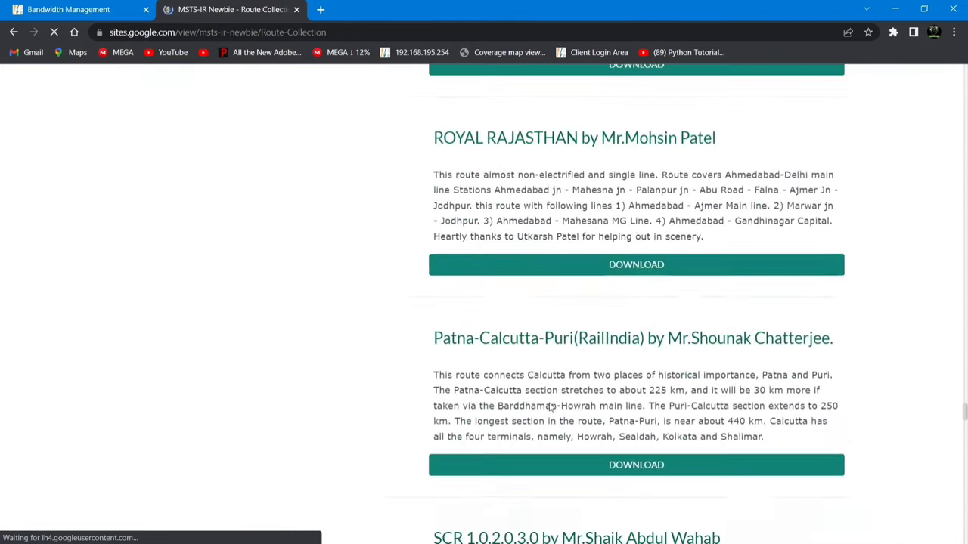
scroll(550, 407, down, 15)
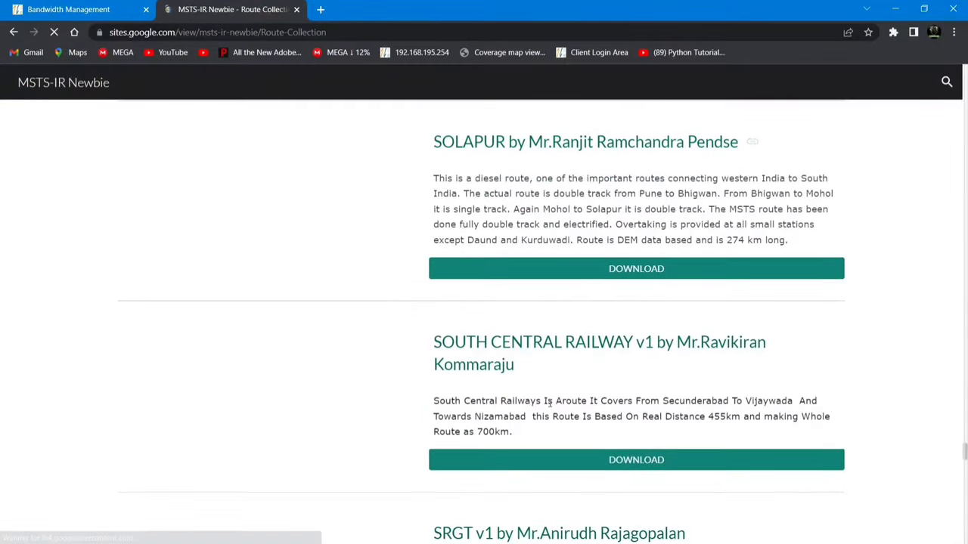
scroll(551, 407, down, 12)
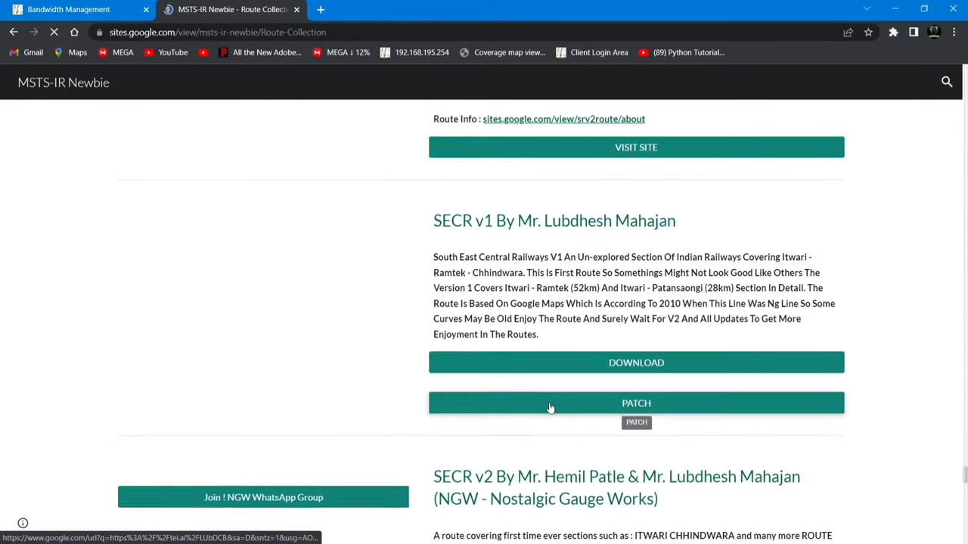
scroll(550, 407, down, 7)
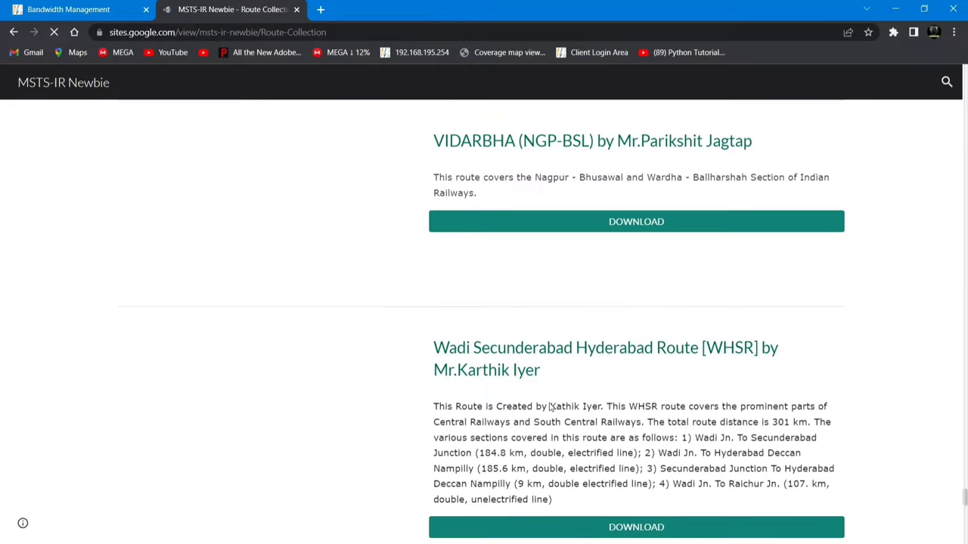
scroll(549, 408, up, 2)
Step: Follow the VIDARBHA (NGP-BSL) route's download link through the captcha and link-waiting pages and resume the Vidarbha(NGPBSL).exe transfer on MEGA
click(584, 410)
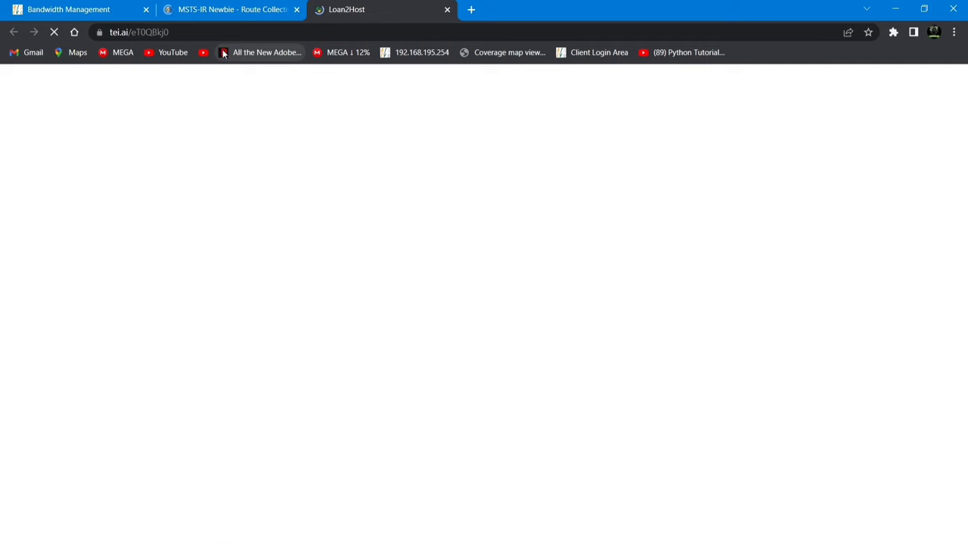
click(400, 198)
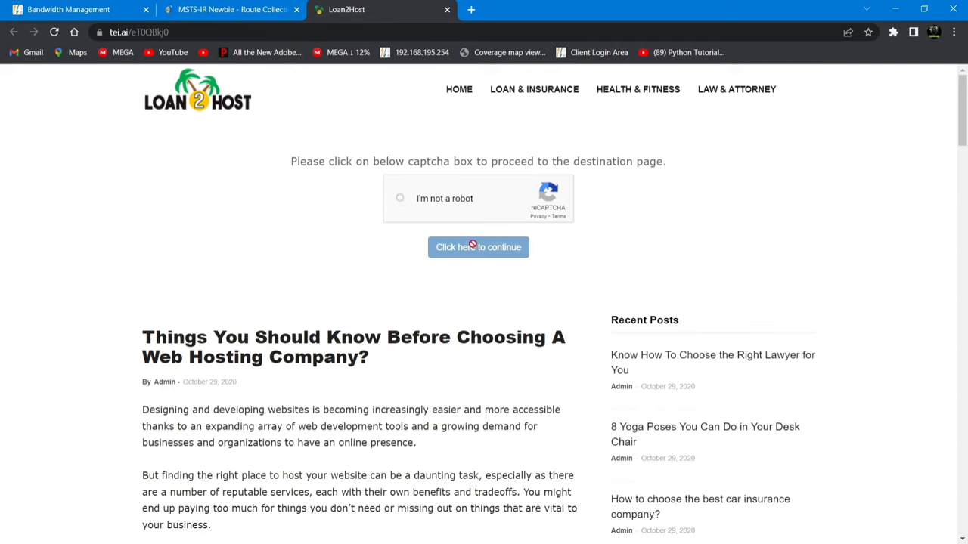
click(445, 248)
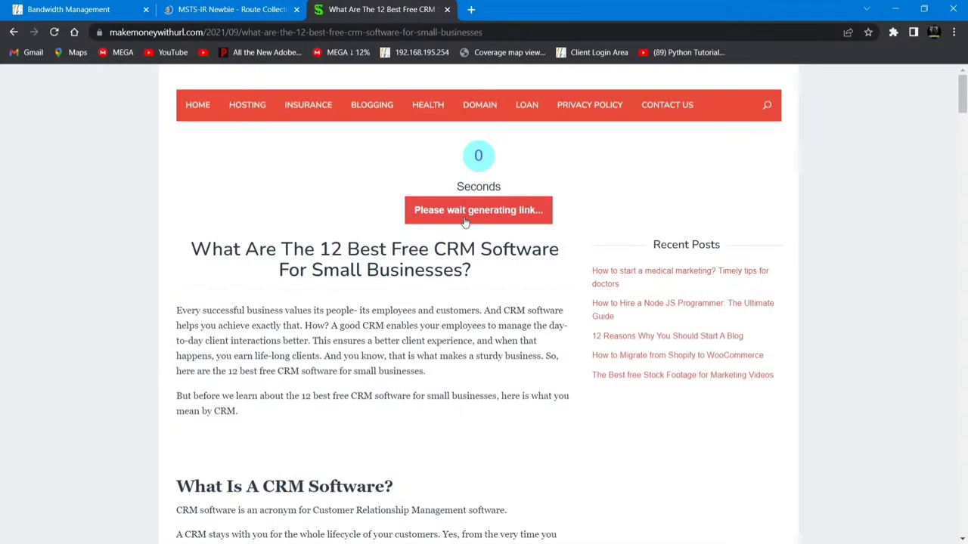
click(465, 217)
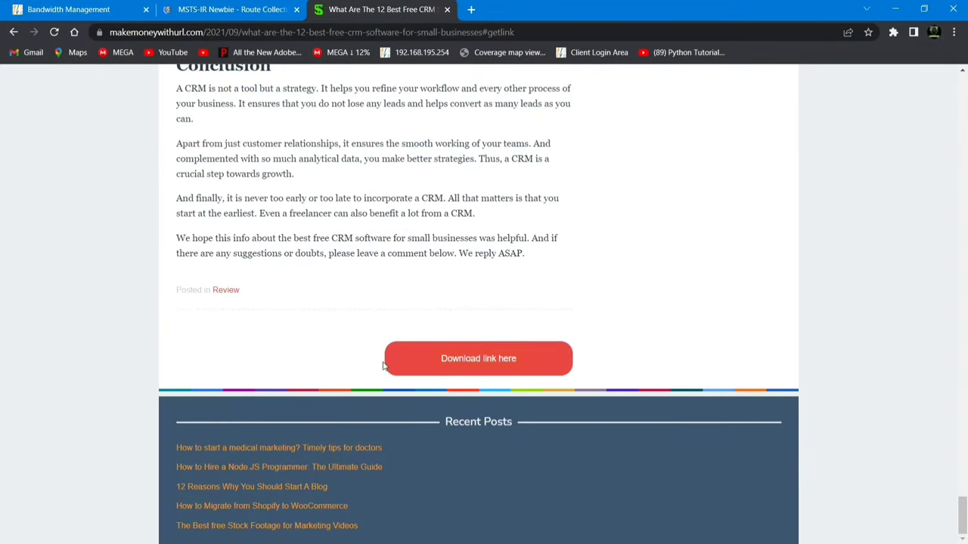
click(451, 361)
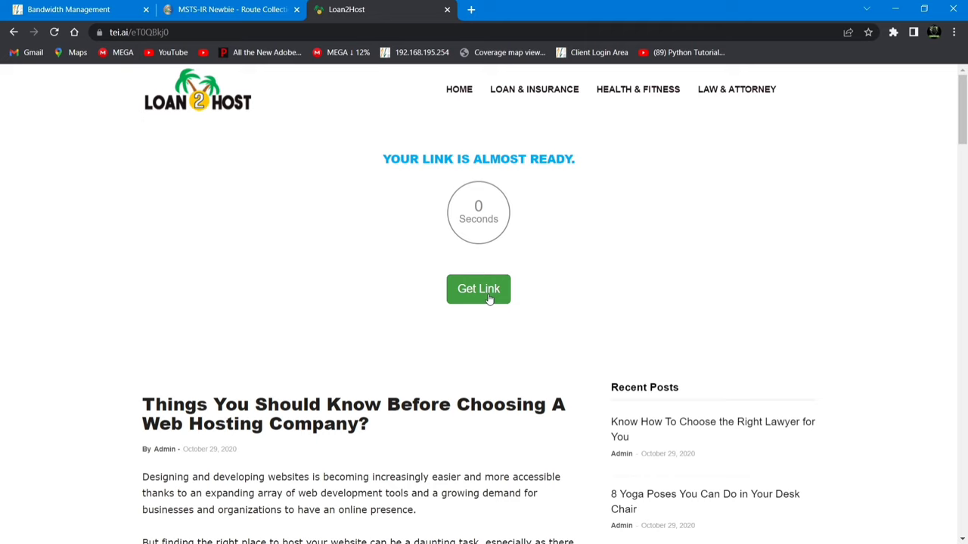
click(488, 296)
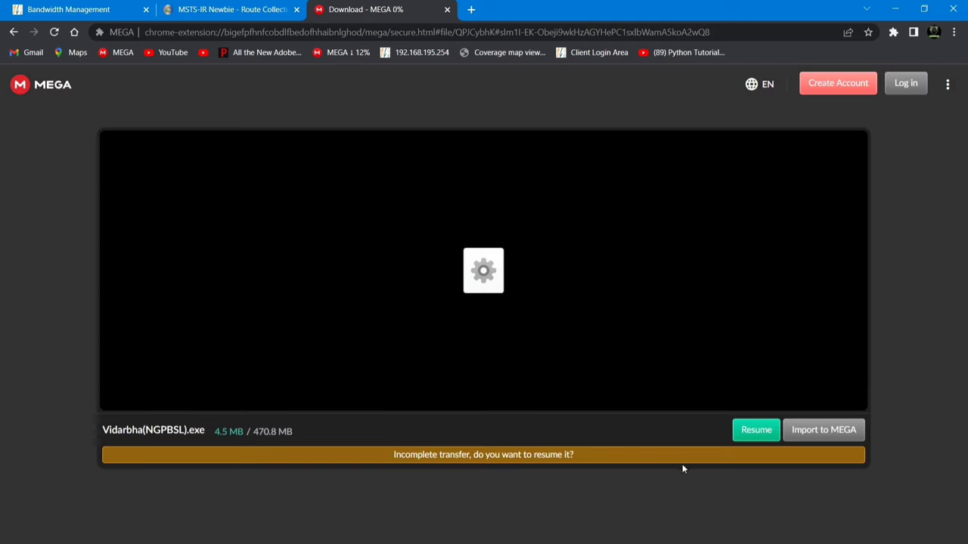
click(756, 431)
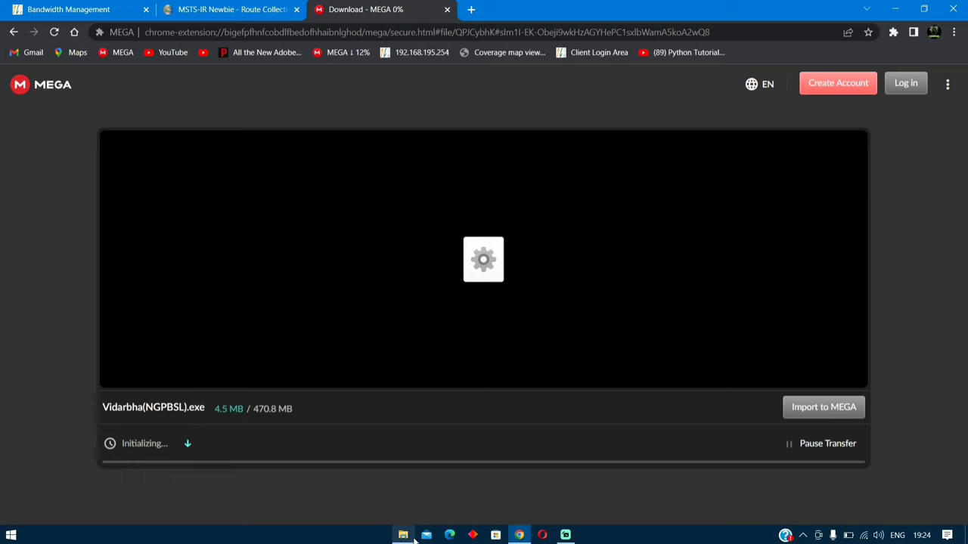
Step: Switch to File Explorer, look through Volume (E:) and open its downloads folder
mouse_move(405, 536)
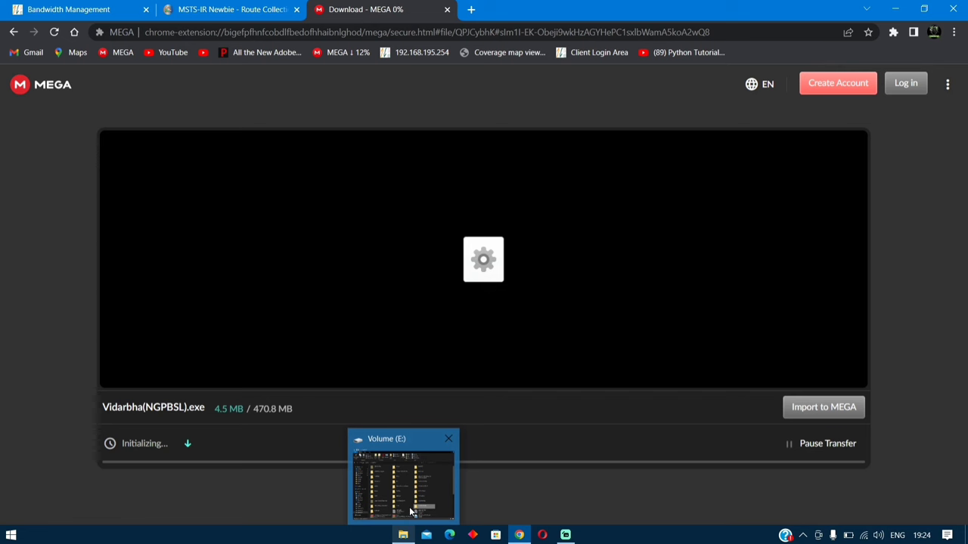
click(412, 513)
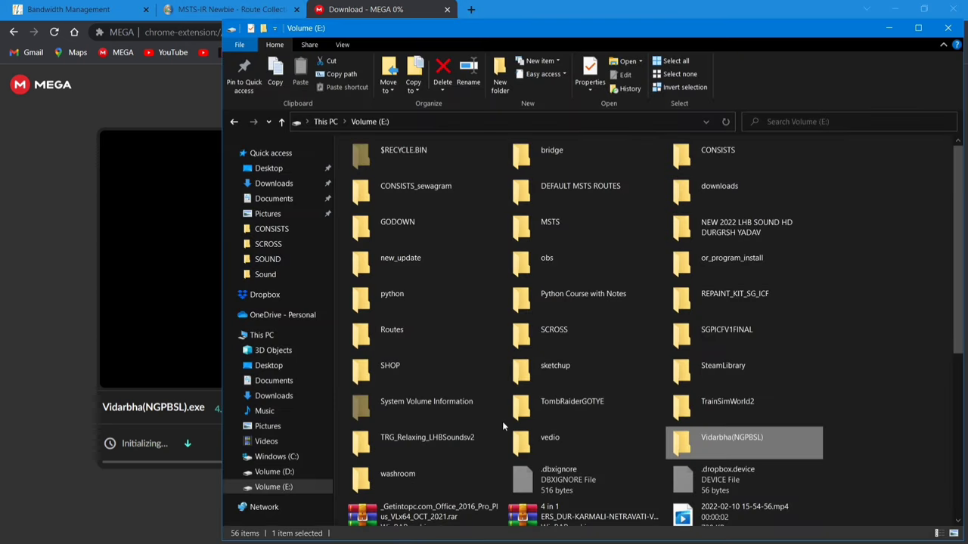
scroll(694, 436, down, 5)
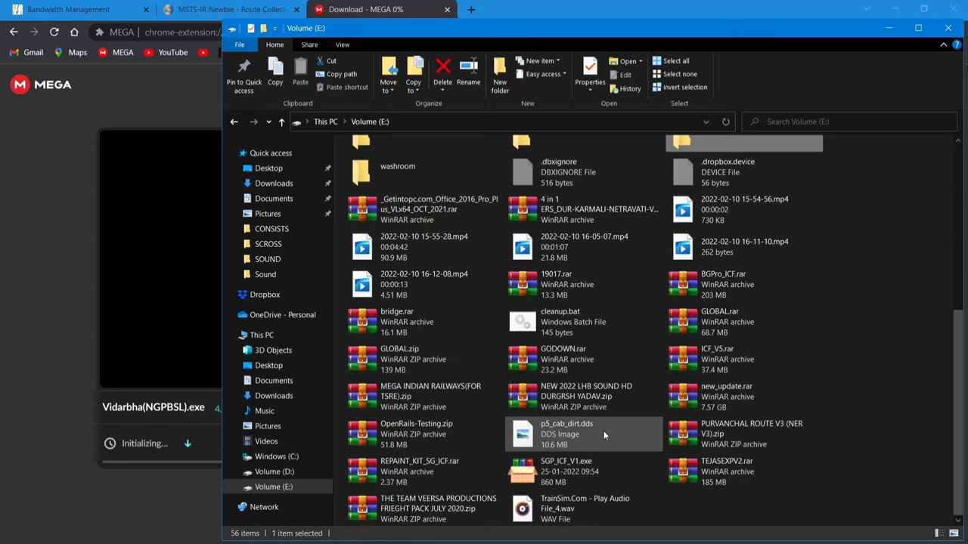
scroll(603, 430, up, 5)
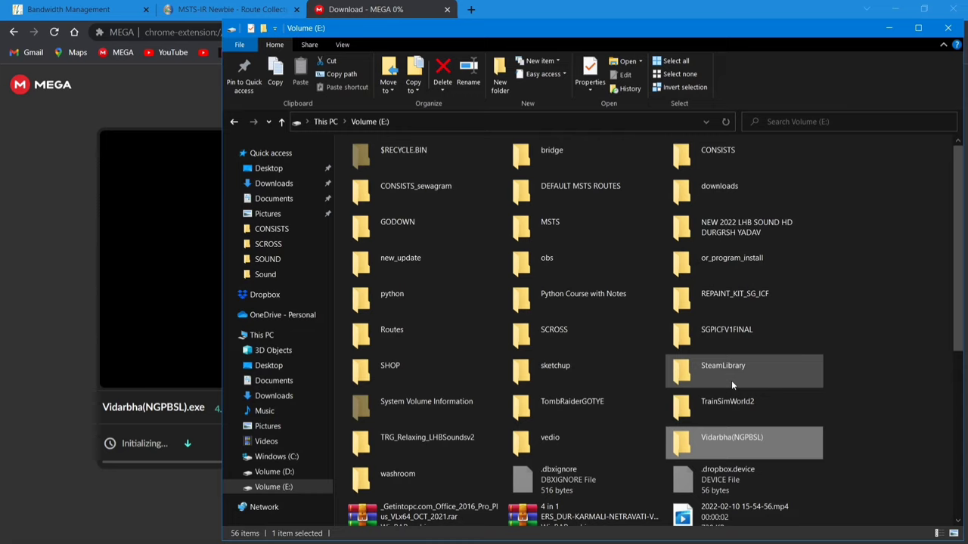
double_click(685, 192)
Step: Run Vidarbha(NGPBSL).exe and extract the archive to the folder E:\Vidarbha(NGPBSL)
click(397, 165)
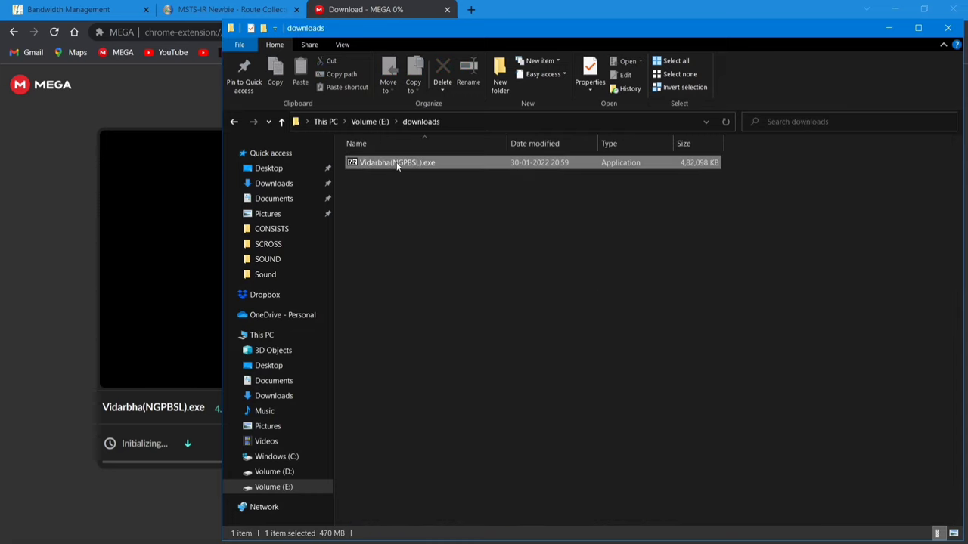
right_click(396, 165)
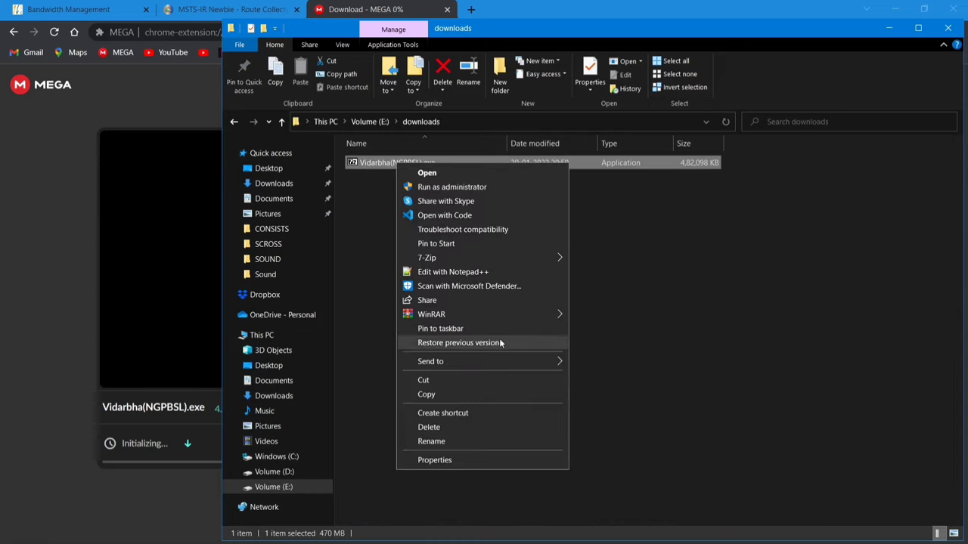
click(464, 180)
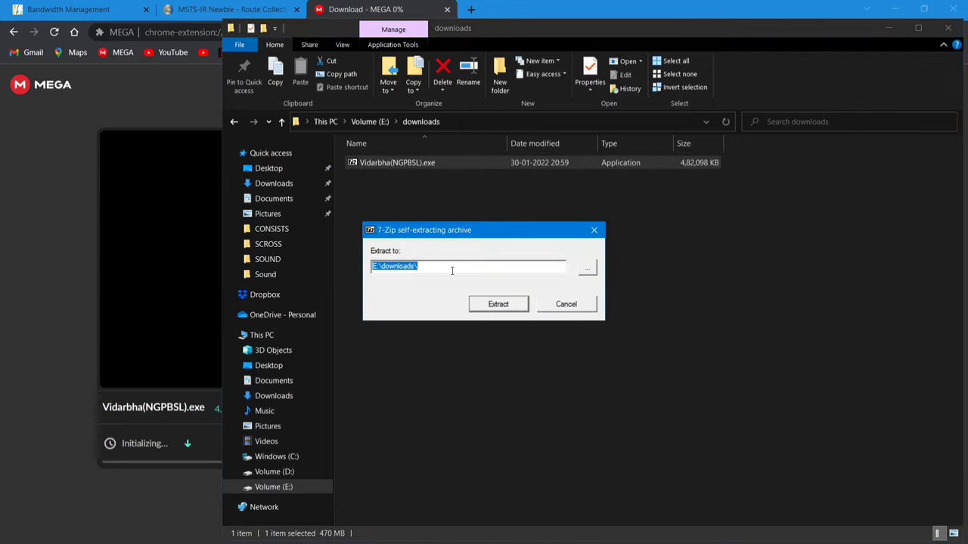
click(589, 270)
drag(602, 257, 601, 349)
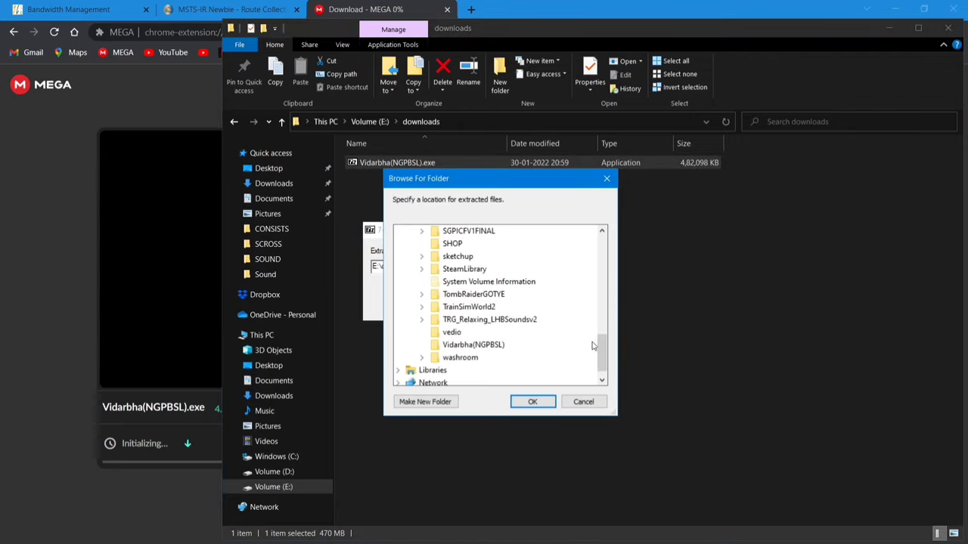
click(497, 350)
click(520, 403)
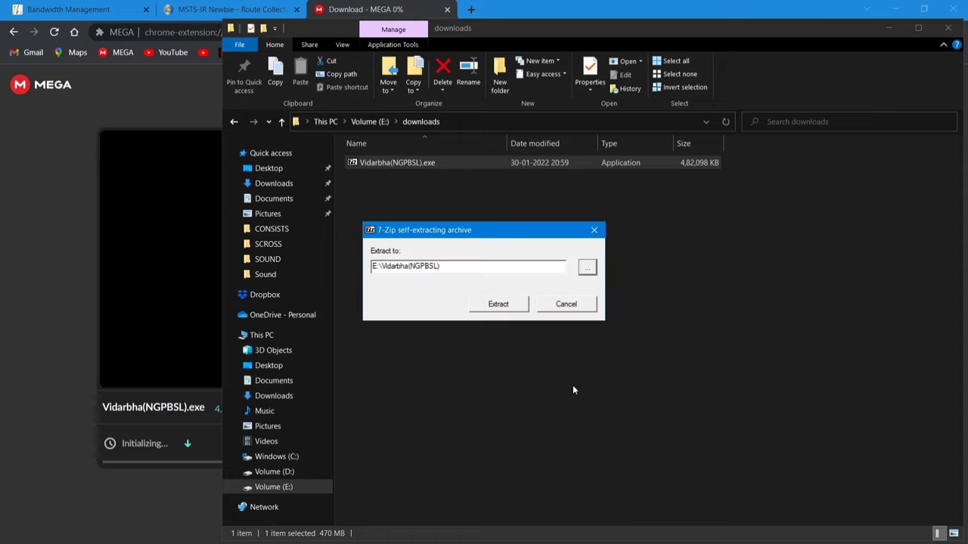
click(499, 305)
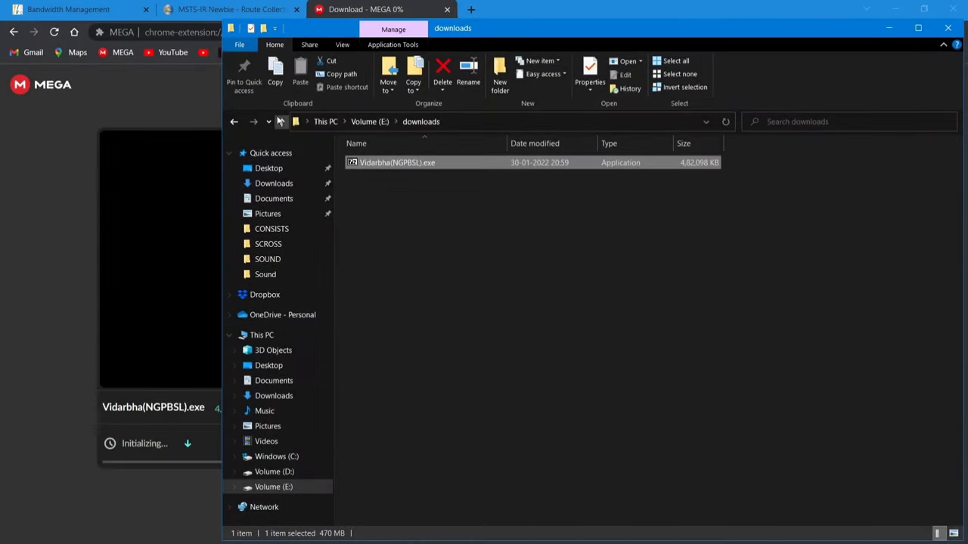
Step: Open the Ngpbsl folder inside E:\Vidarbha(NGPBSL) and examine its route files
click(281, 121)
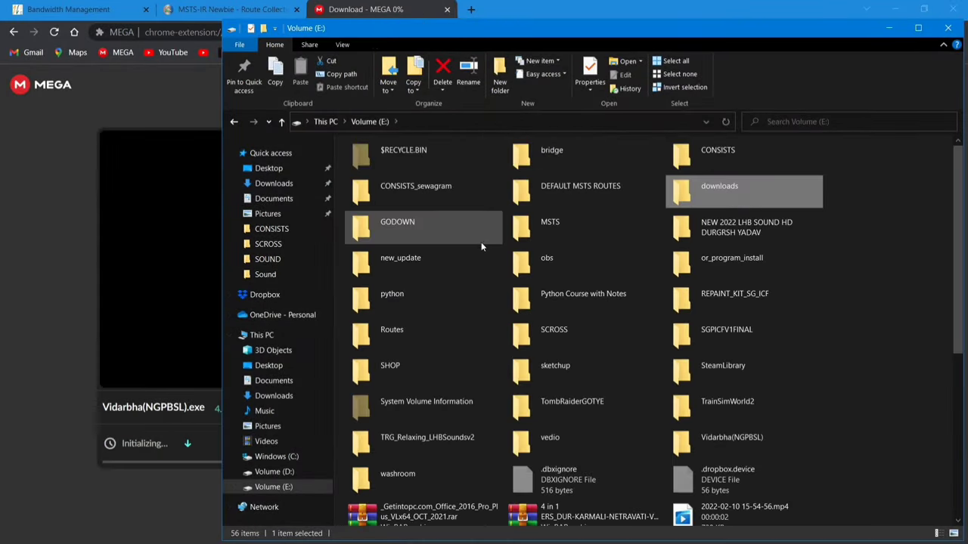
scroll(529, 303, down, 3)
double_click(717, 244)
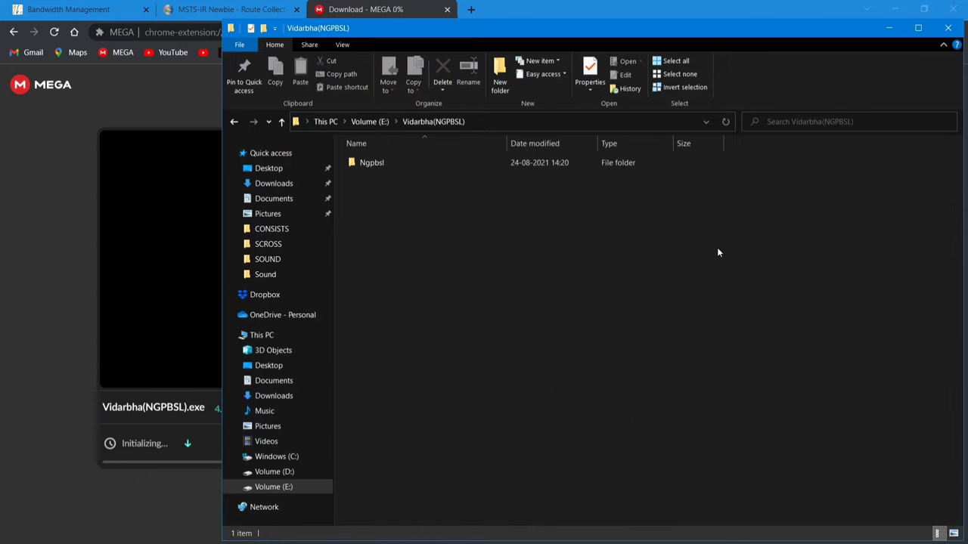
click(371, 168)
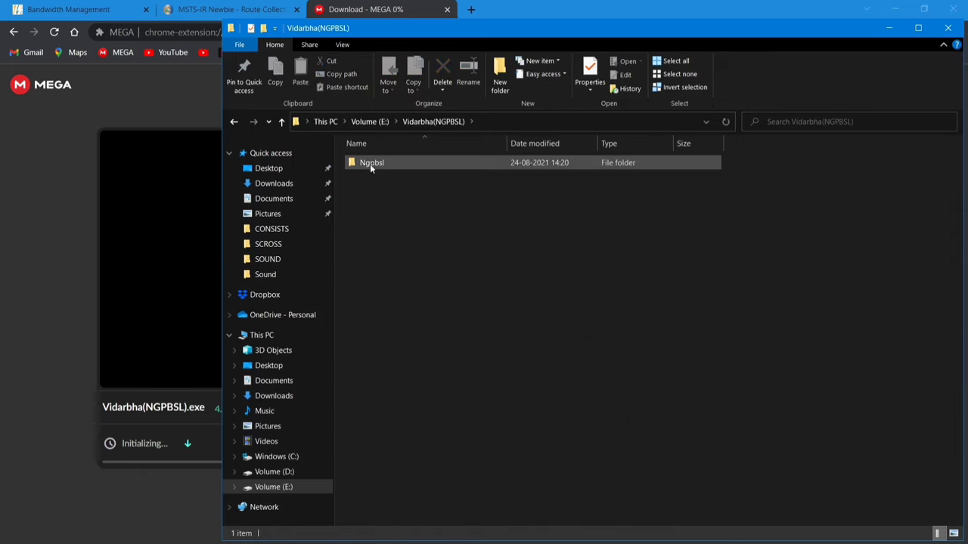
double_click(367, 164)
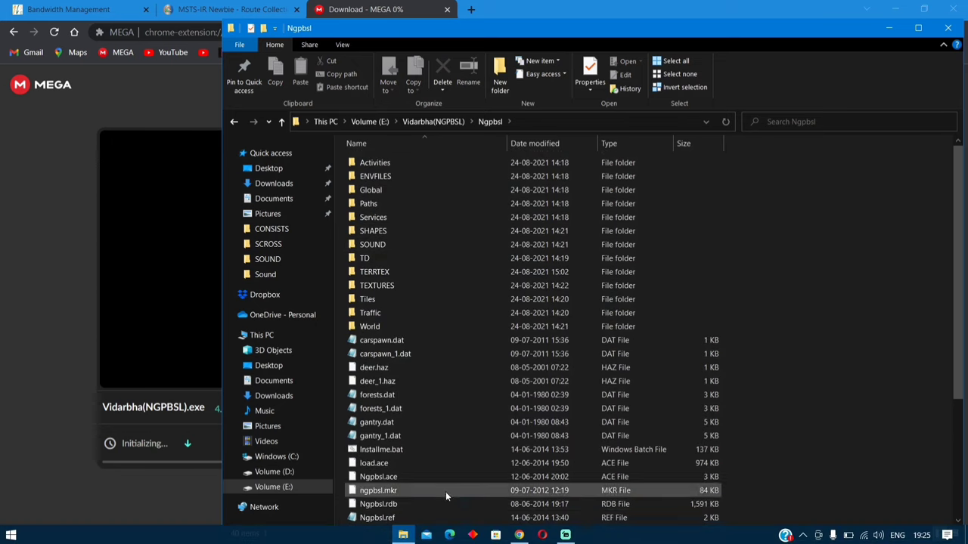
scroll(470, 383, down, 4)
scroll(471, 382, up, 4)
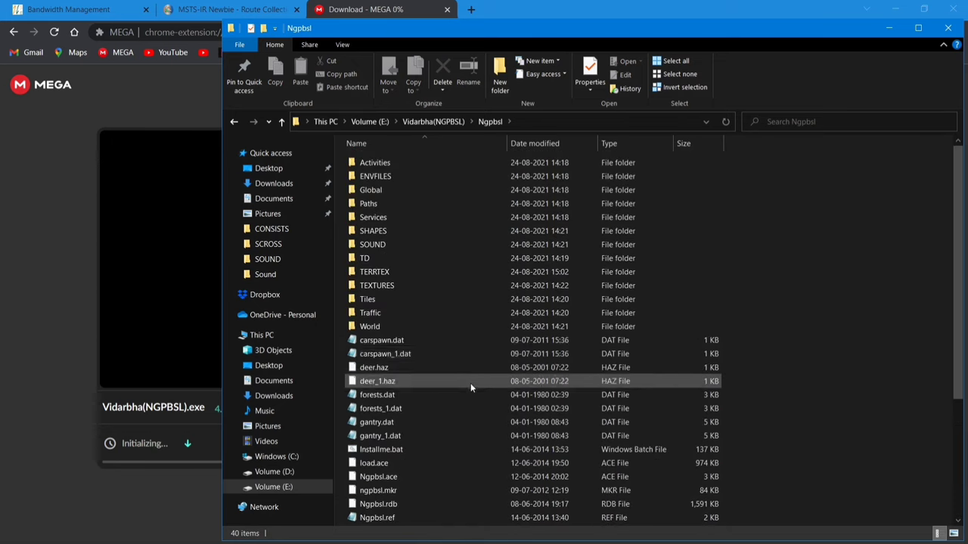
Step: Copy the Ngpbsl folder from E:\Vidarbha(NGPBSL) into E:\MSTS\Routes
click(281, 121)
right_click(382, 166)
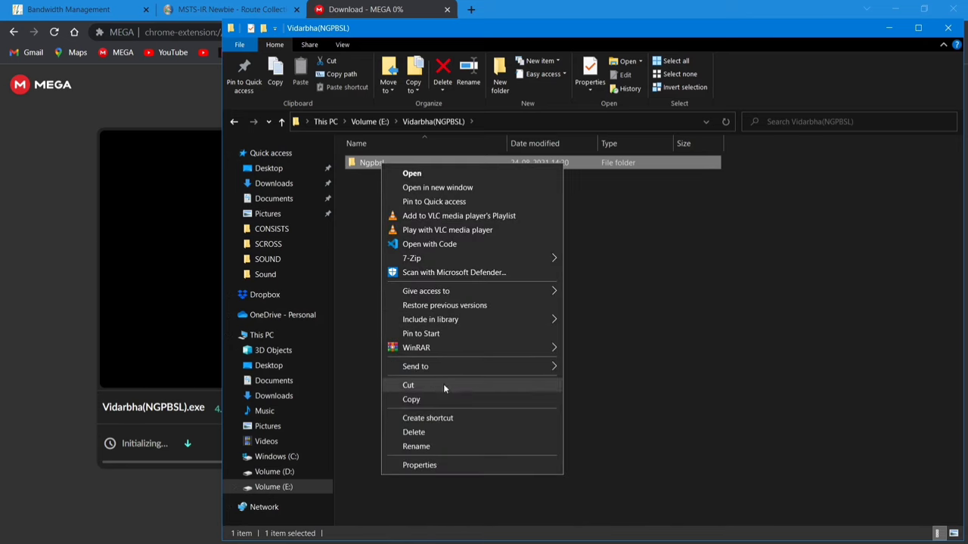
click(435, 399)
click(270, 486)
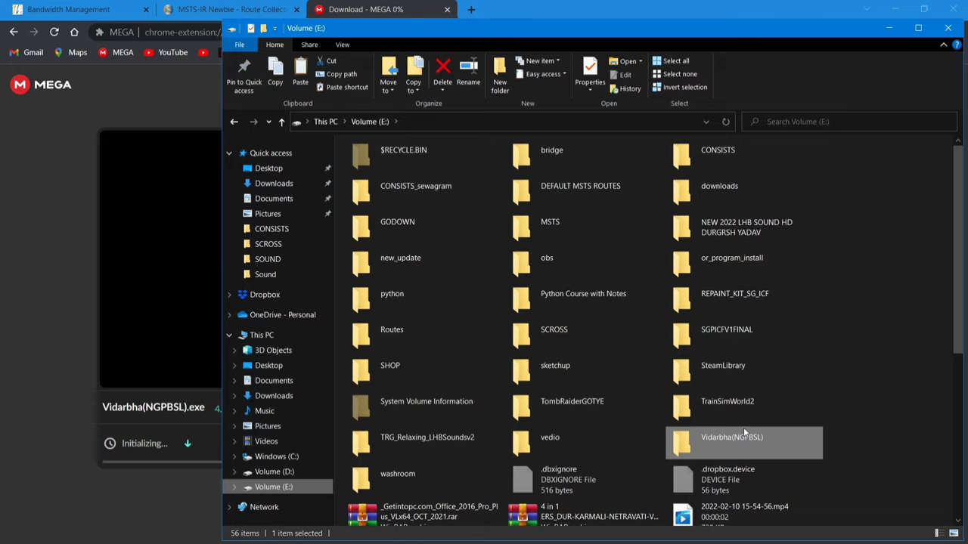
double_click(549, 236)
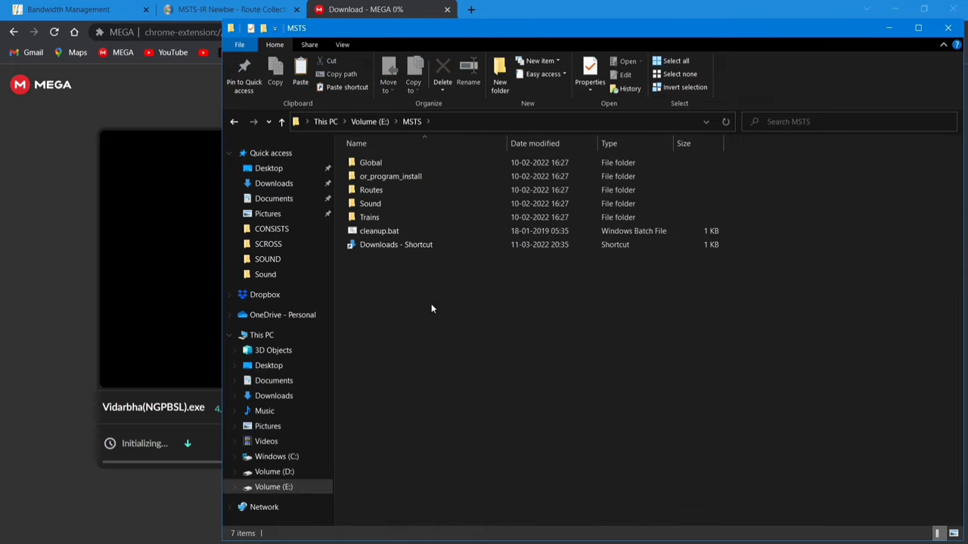
double_click(380, 189)
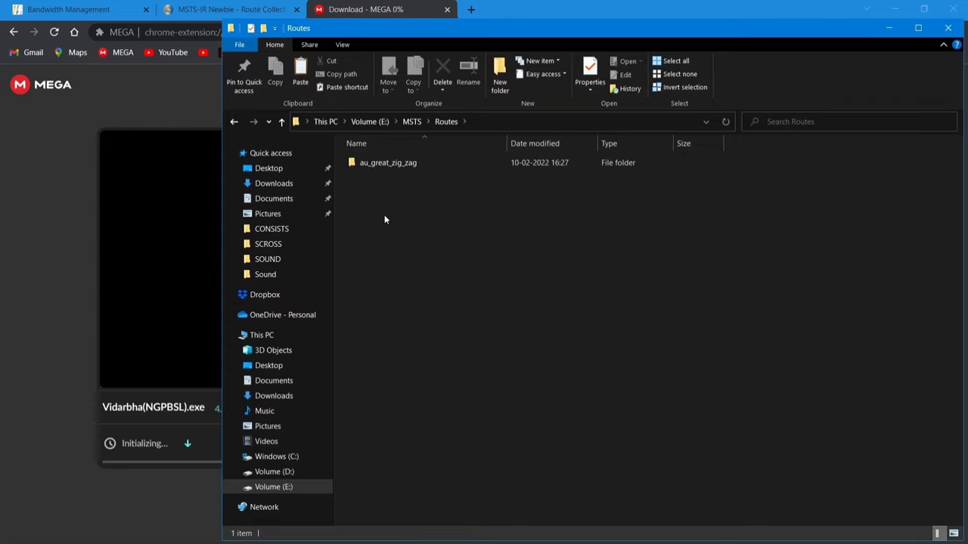
key(ctrl+v)
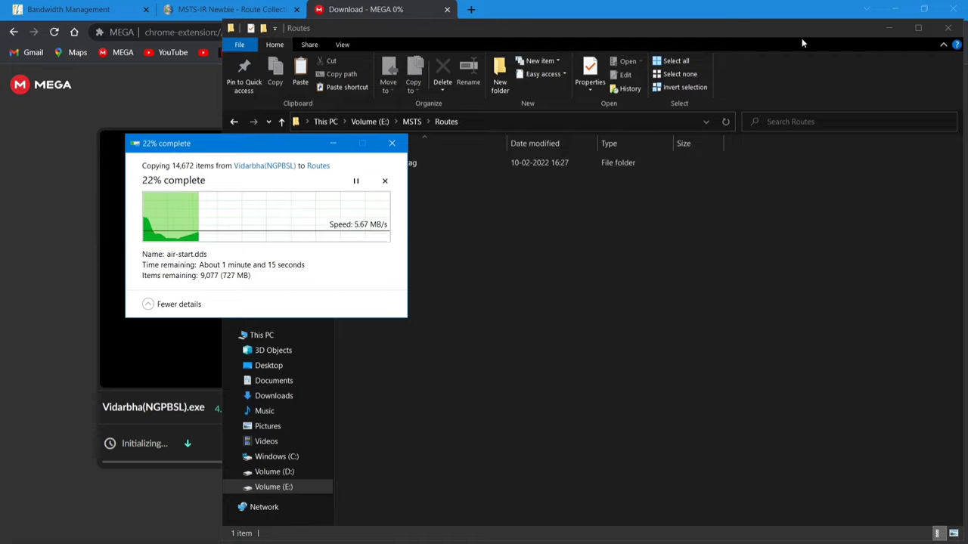
Step: Switch back to Chrome and open the TrainSim.Com home page in a new tab
click(889, 28)
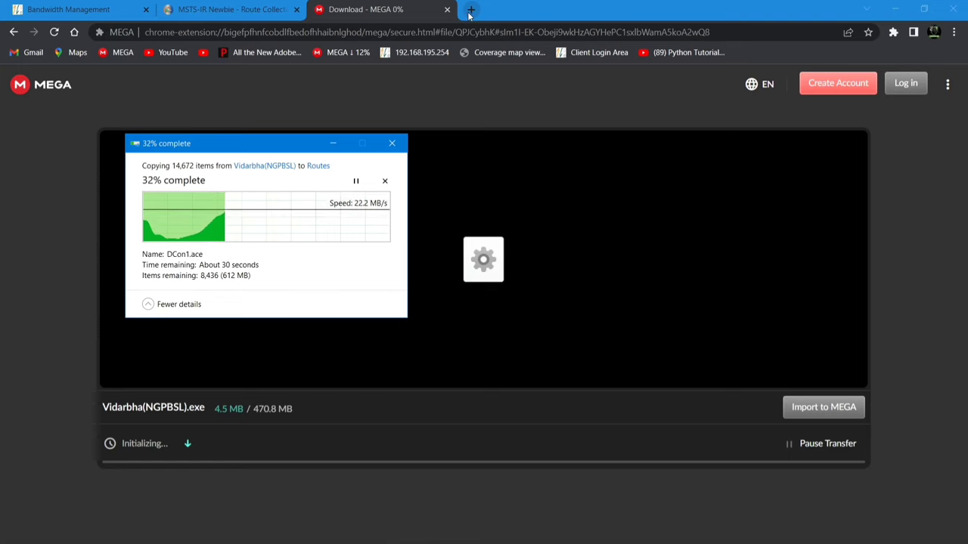
click(471, 9)
text(tra)
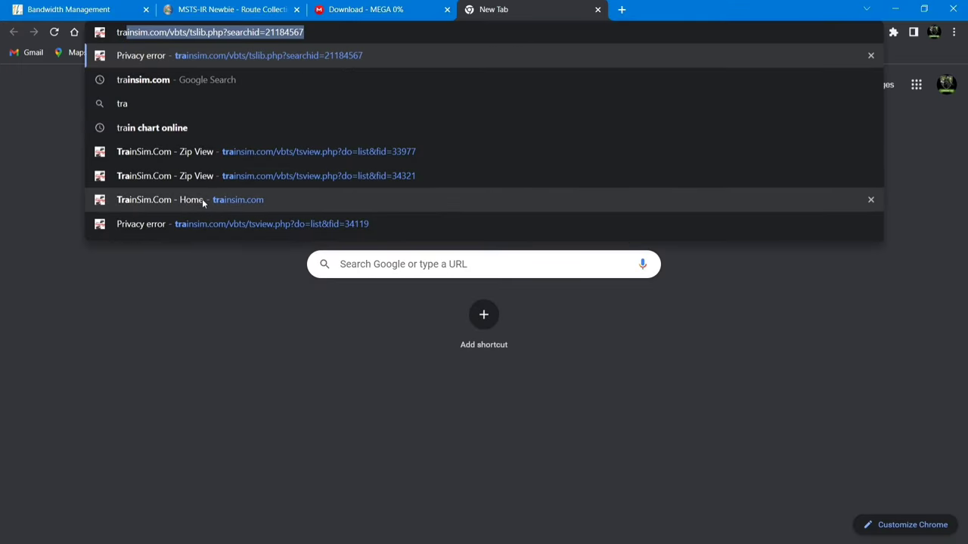
click(202, 199)
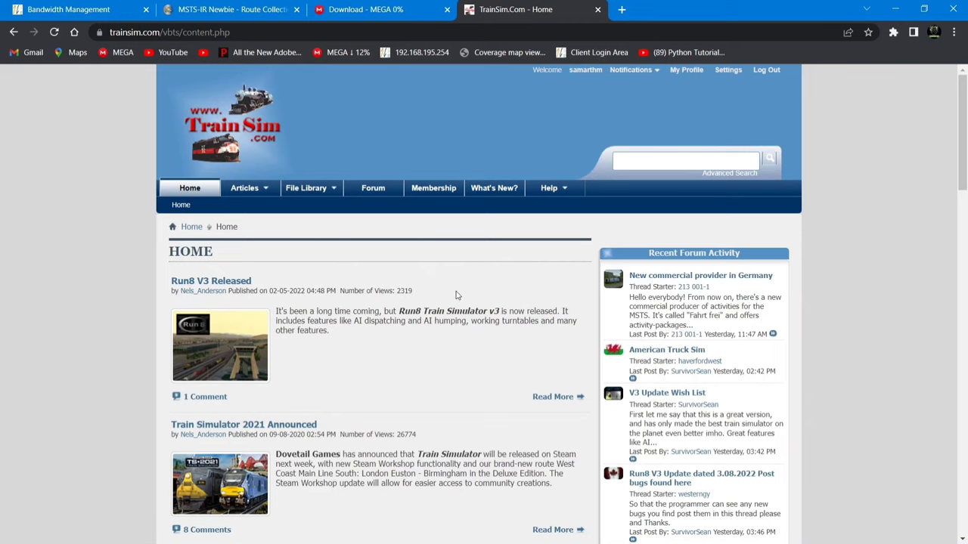
Step: Open the TrainSim.Com file library's list of new files from the past 90 days and browse the entries
click(311, 193)
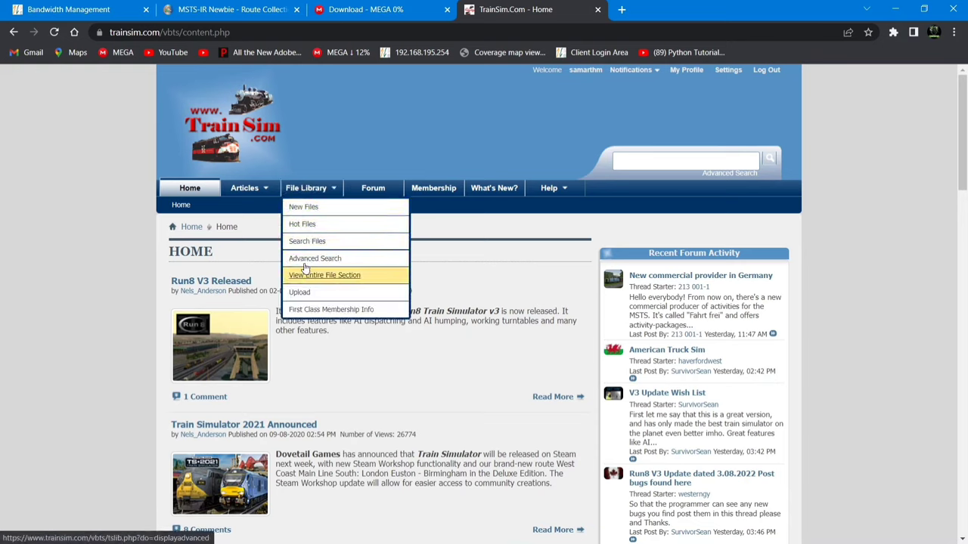
click(309, 241)
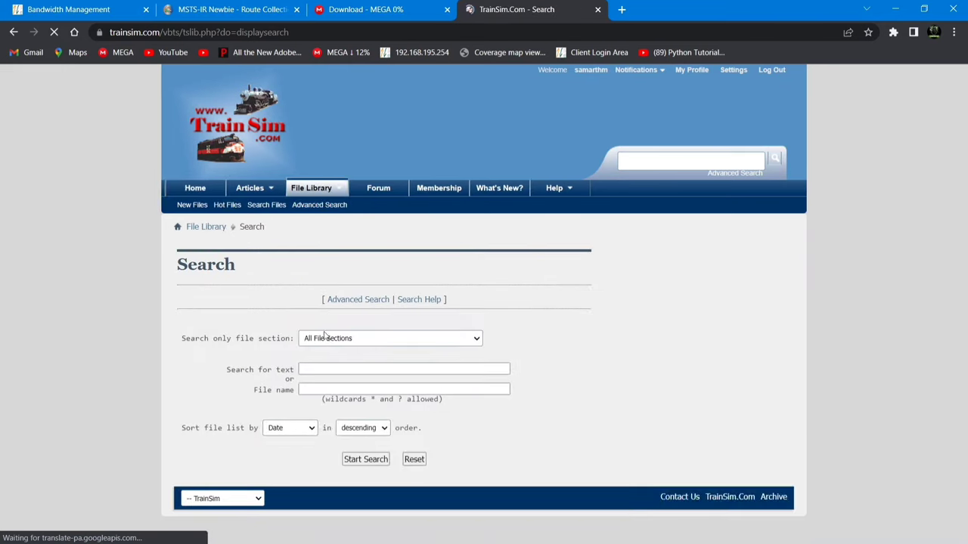
click(310, 188)
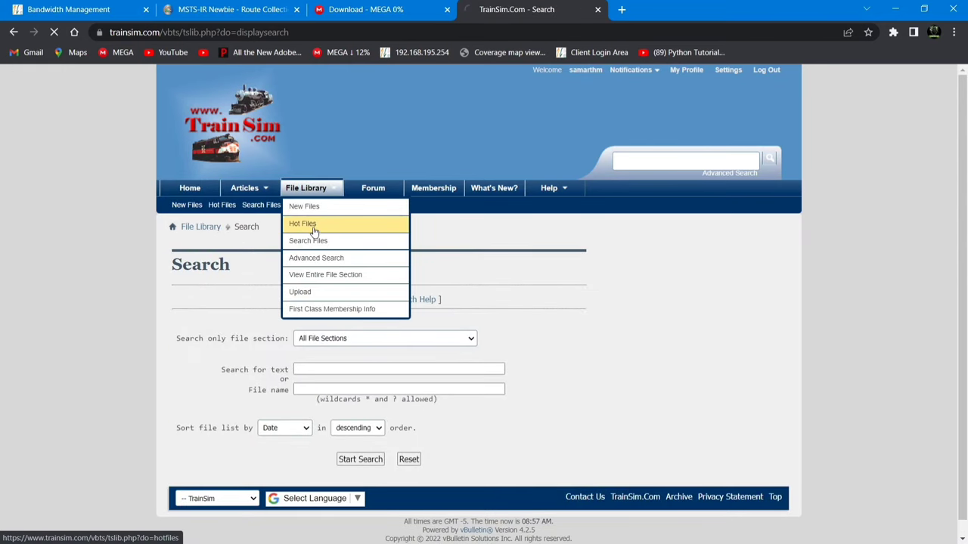
click(347, 260)
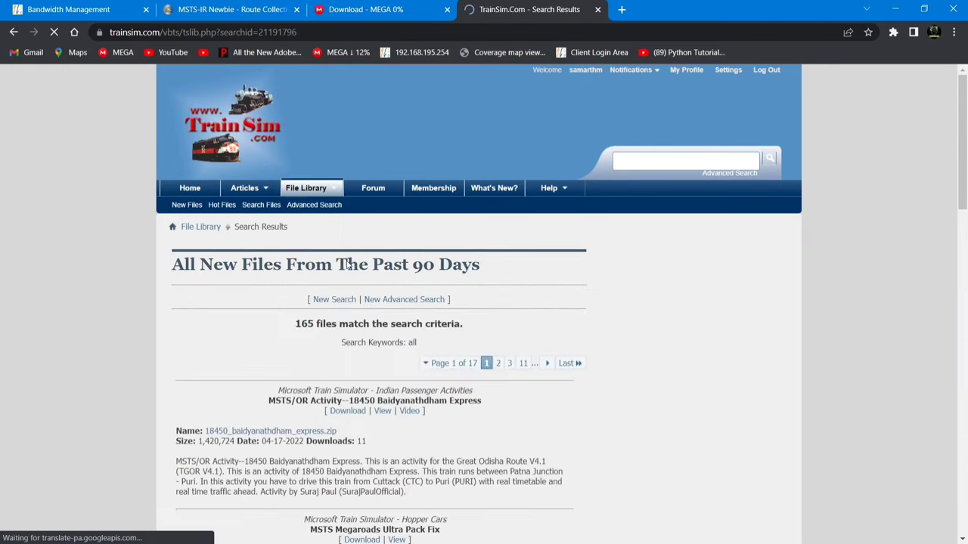
scroll(451, 349, down, 3)
scroll(450, 349, down, 6)
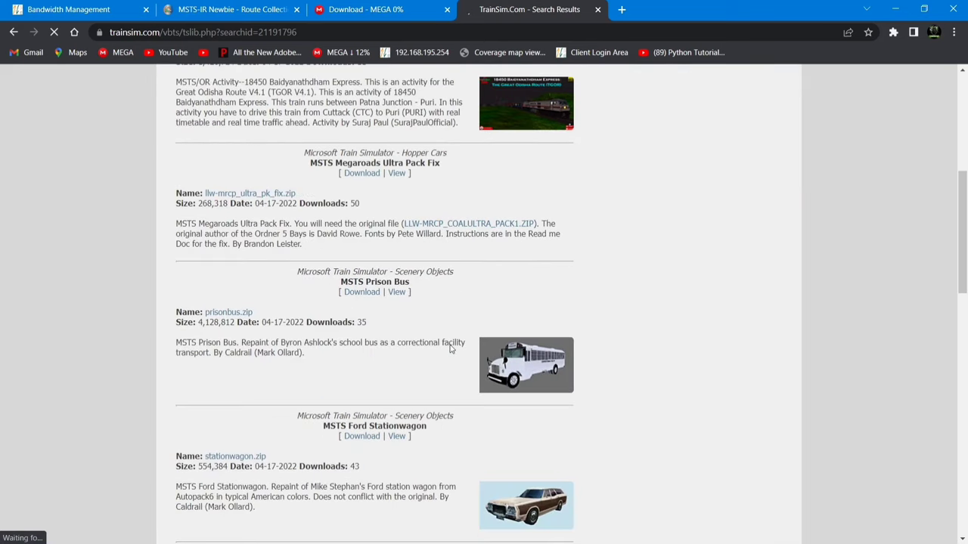
Step: Open the TrainSim.Com file library's search page and search all file sections for the text Wap7
scroll(451, 349, up, 10)
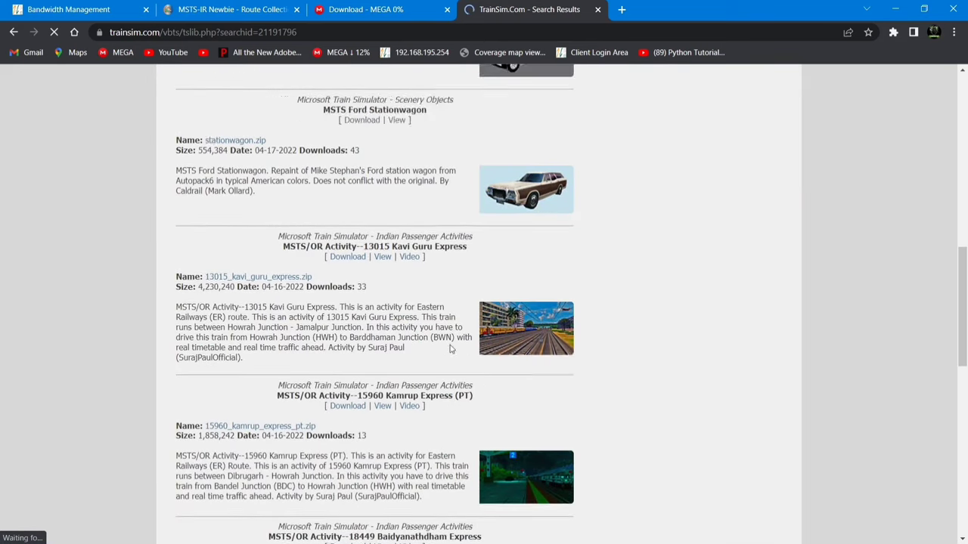
mouse_move(344, 190)
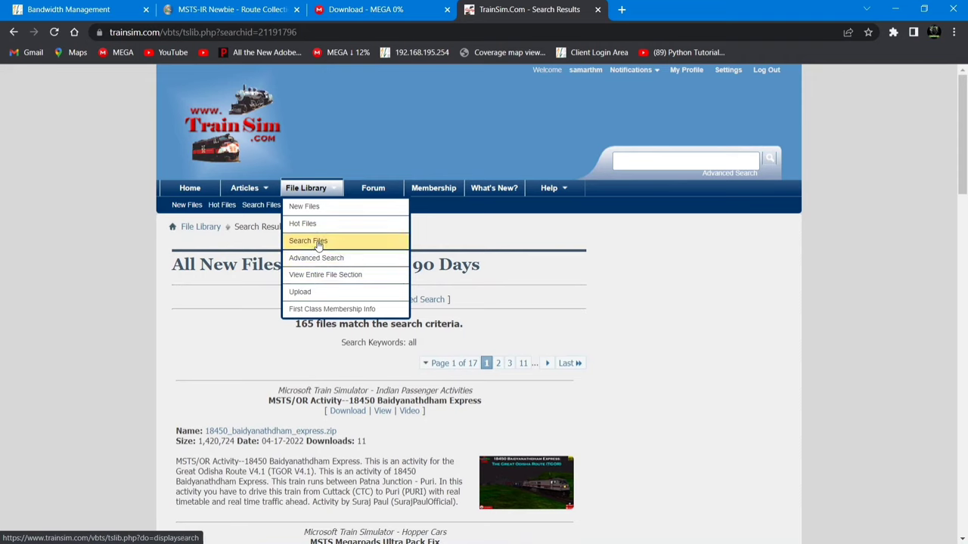
click(334, 244)
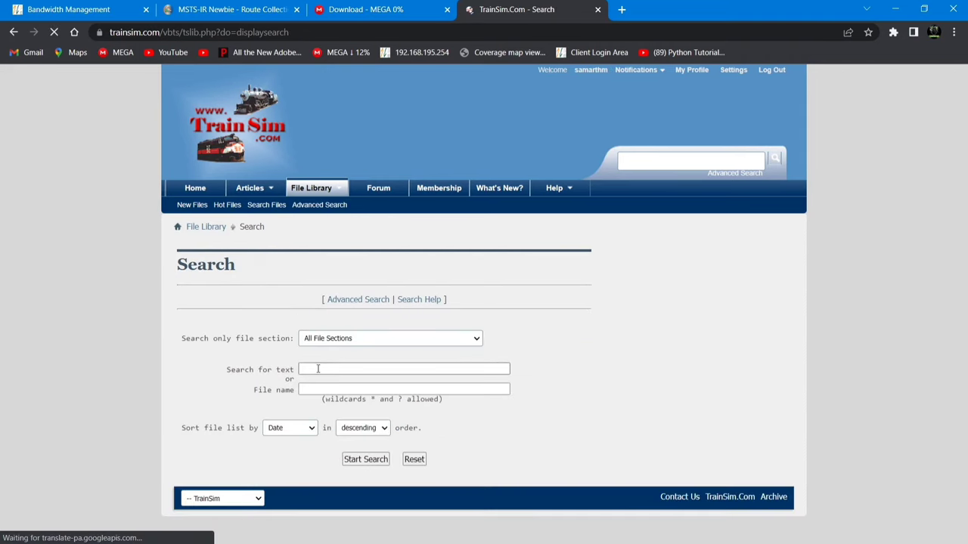
click(325, 369)
text(Wap7)
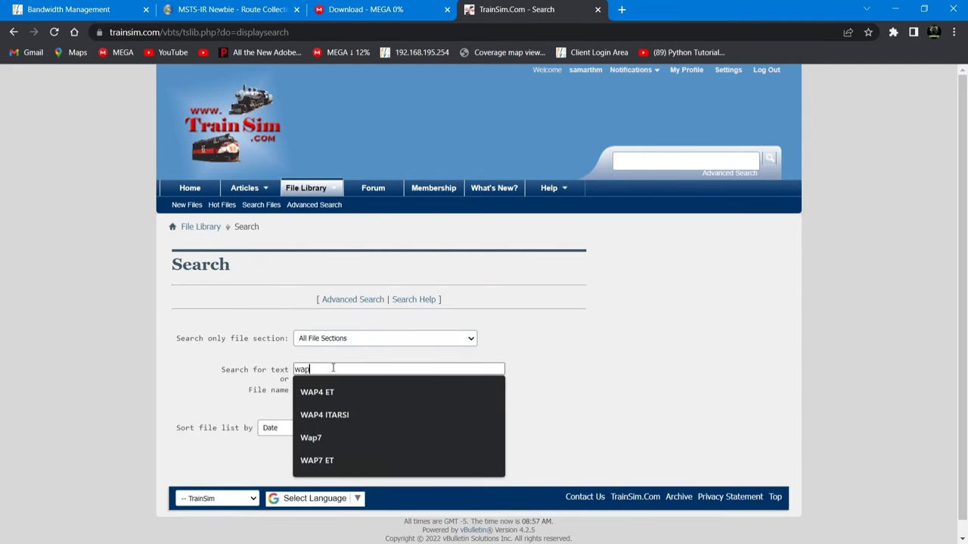
key(Escape)
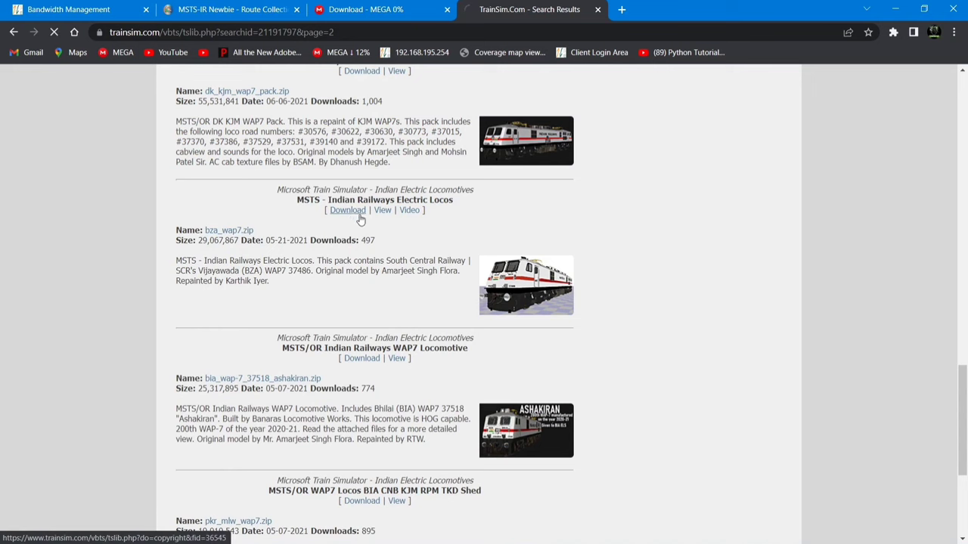
Step: Start downloading bza_wap7.zip from the search results and pause the Vidarbha(NGPBSL).exe transfer on MEGA
click(360, 219)
scroll(98, 490, down, 3)
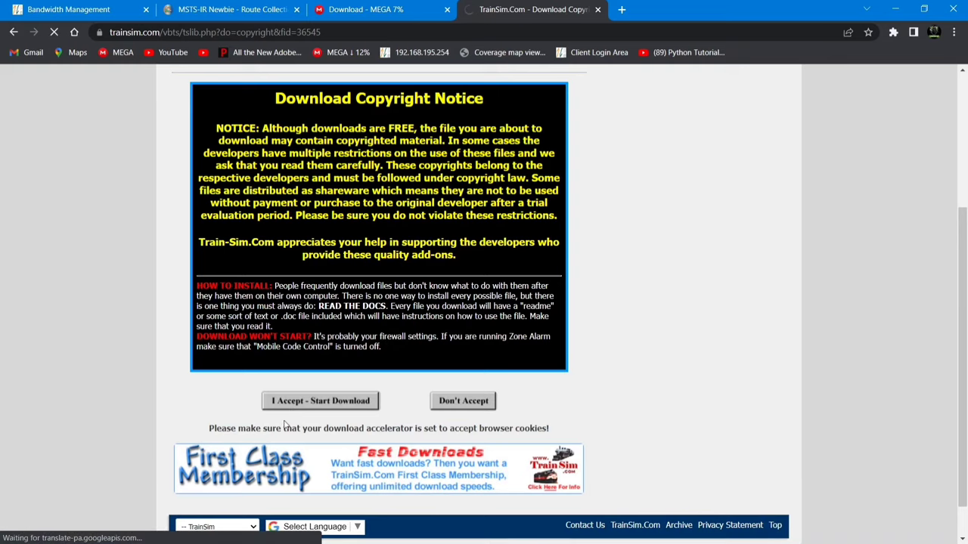
click(363, 11)
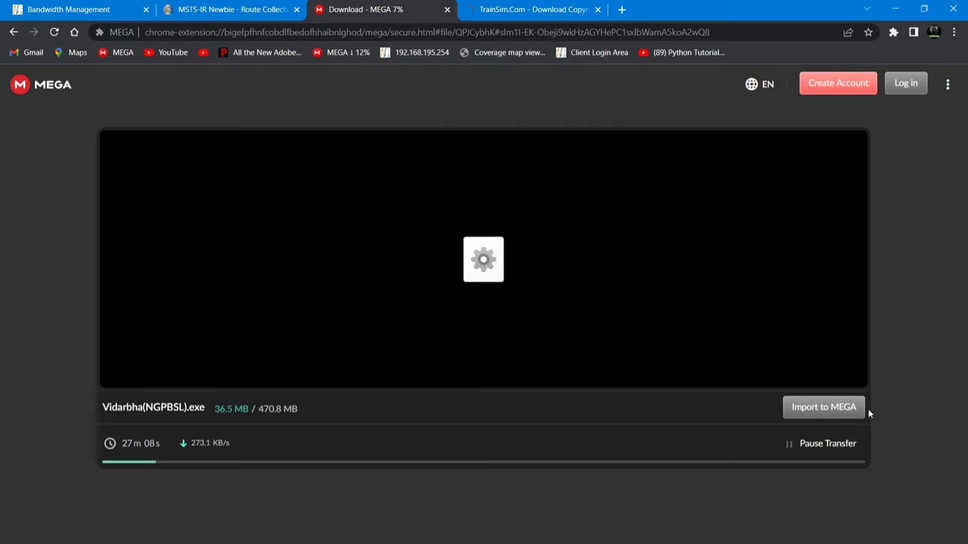
click(793, 425)
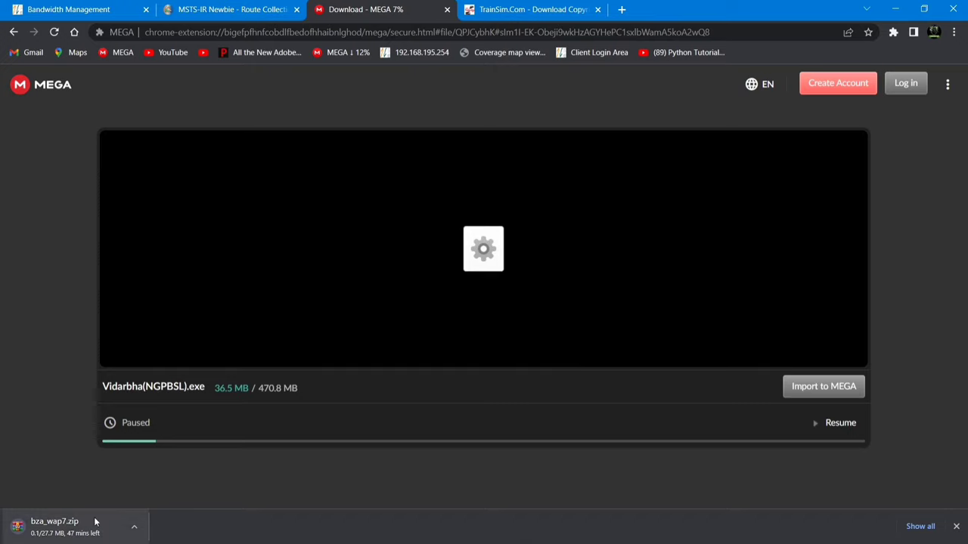
click(543, 10)
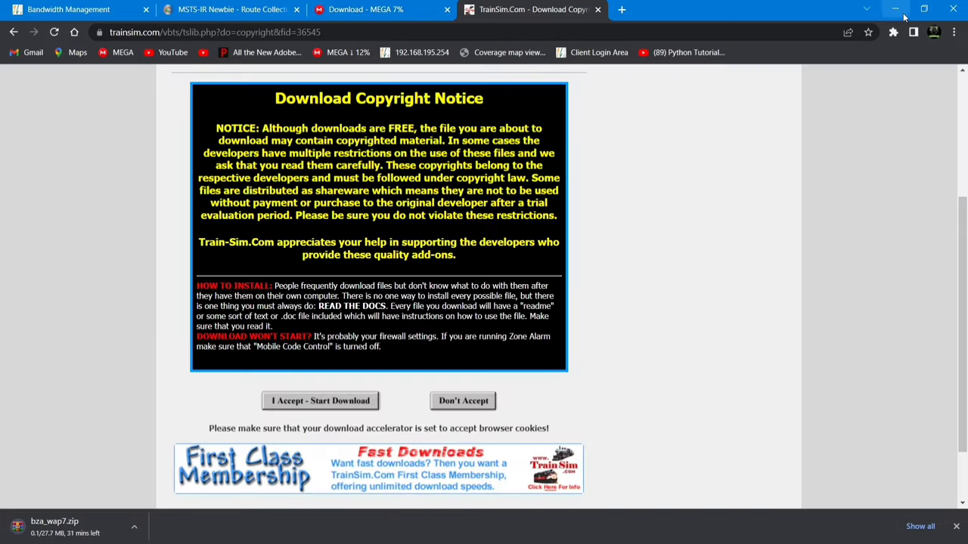
Step: Leave the browser and launch Open Rails
click(895, 8)
click(403, 535)
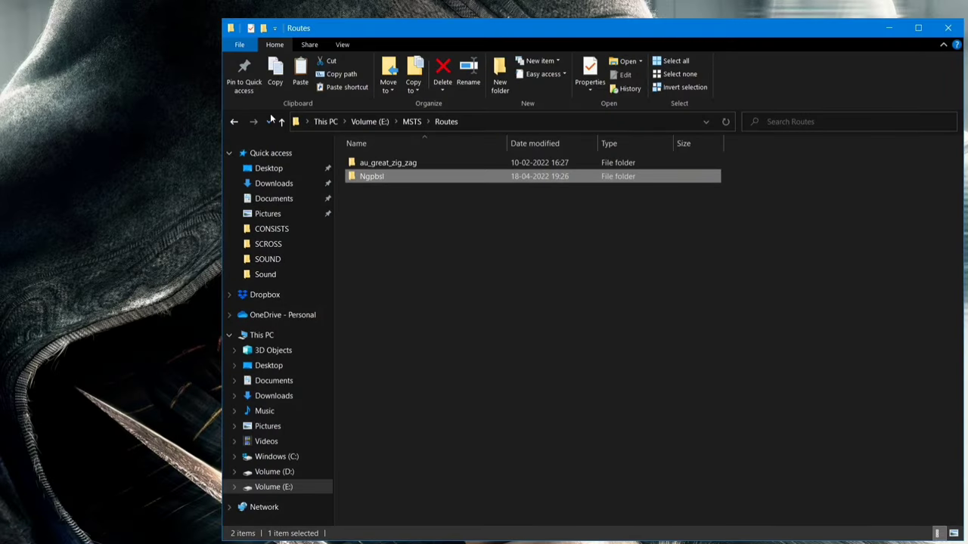
click(11, 535)
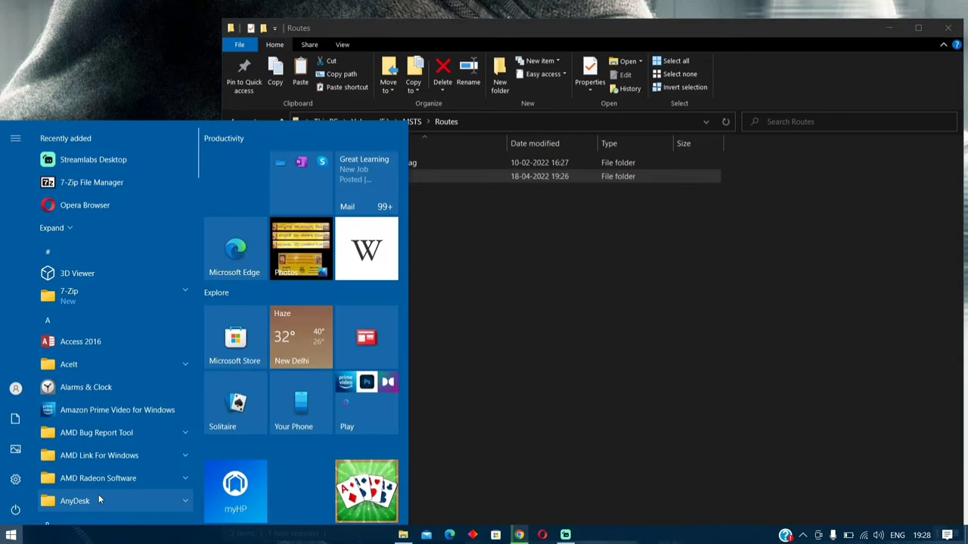
text(op)
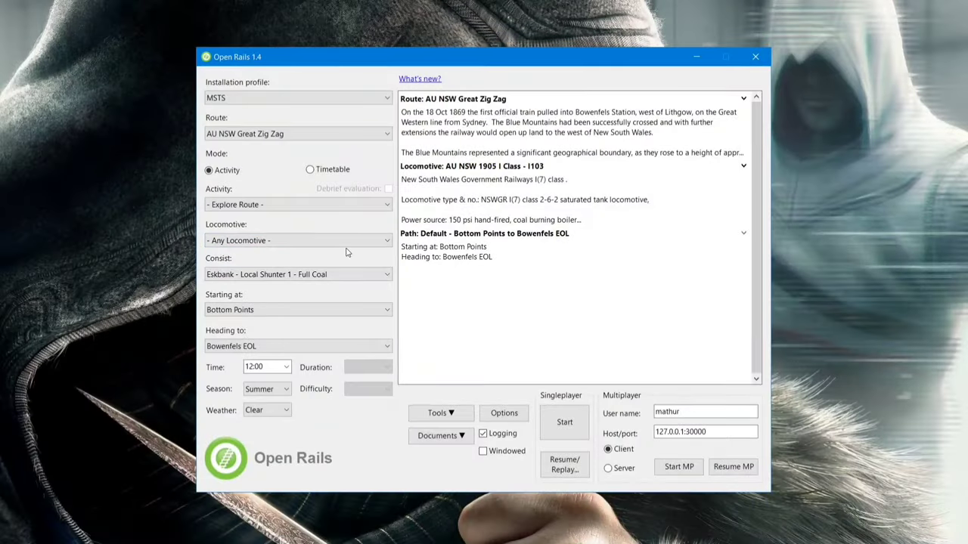
Step: Select Nagpur-Bhusaval as the route and examine the activities available for it
click(234, 135)
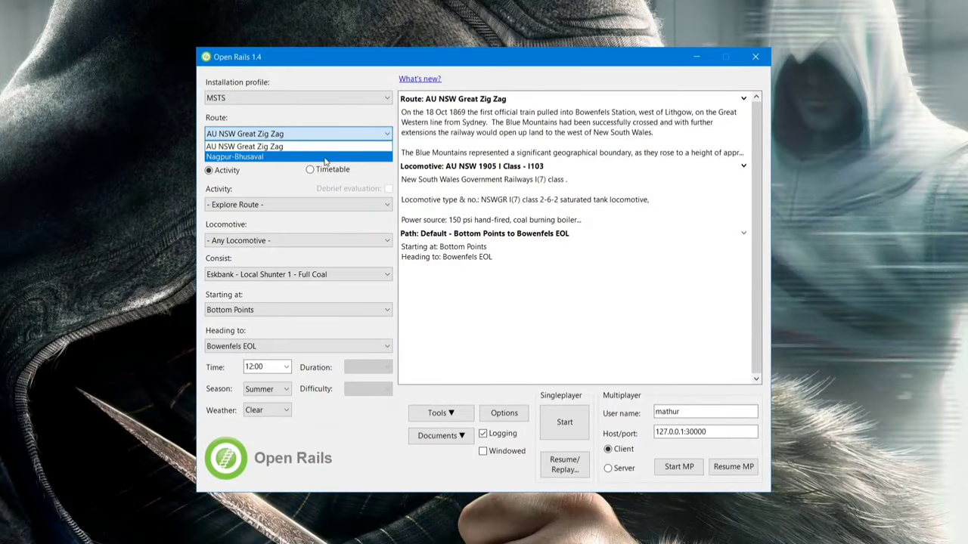
click(244, 157)
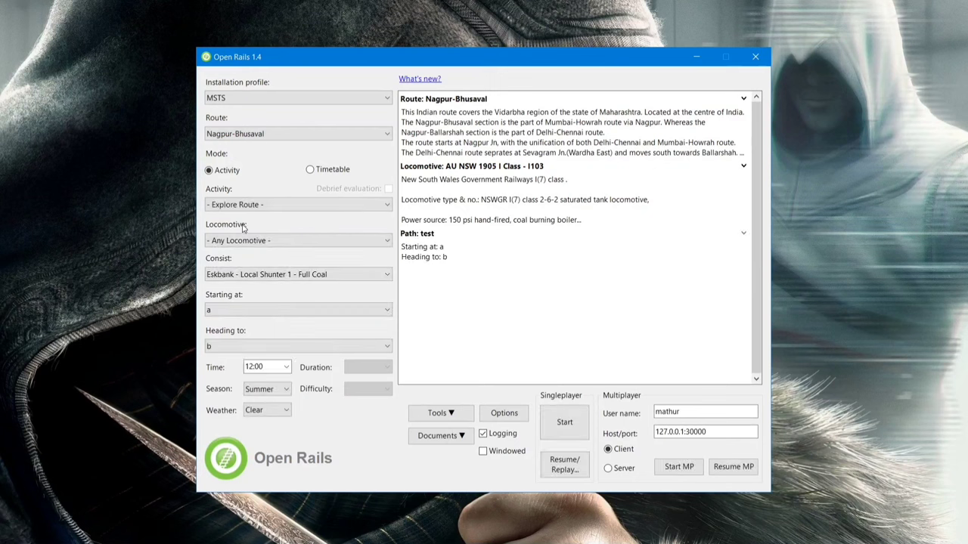
click(262, 206)
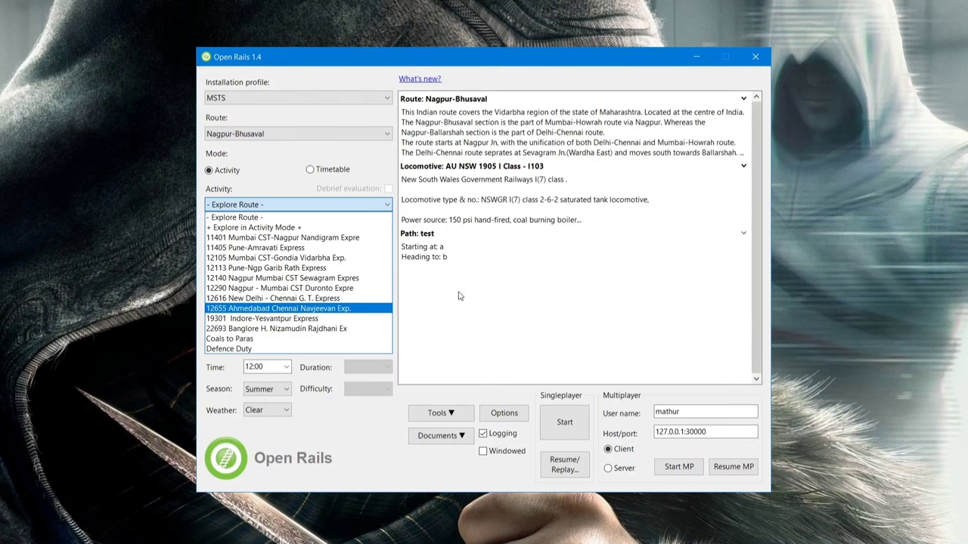
click(487, 301)
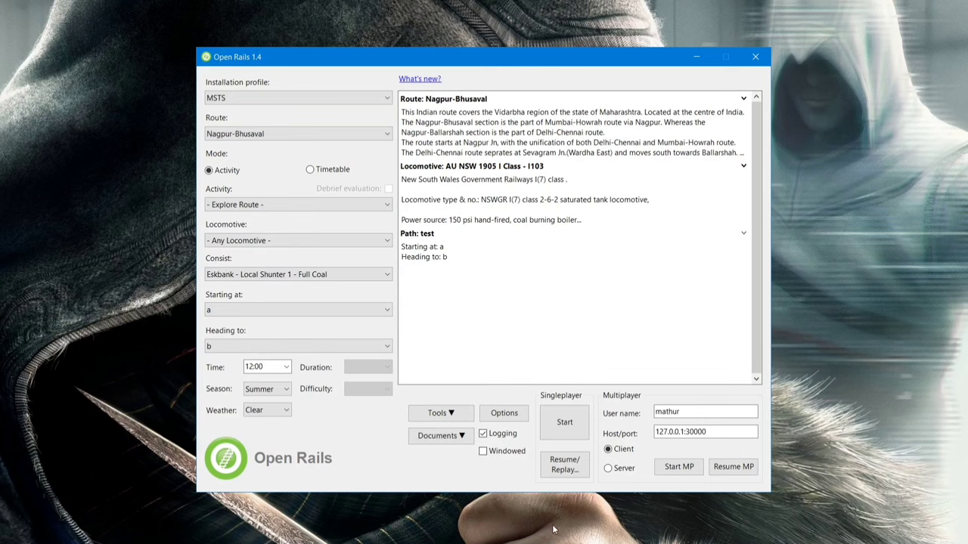
Step: Switch to File Explorer and extract bza_wap7.zip from E:\downloads into its own bza_wap7 folder
mouse_move(548, 543)
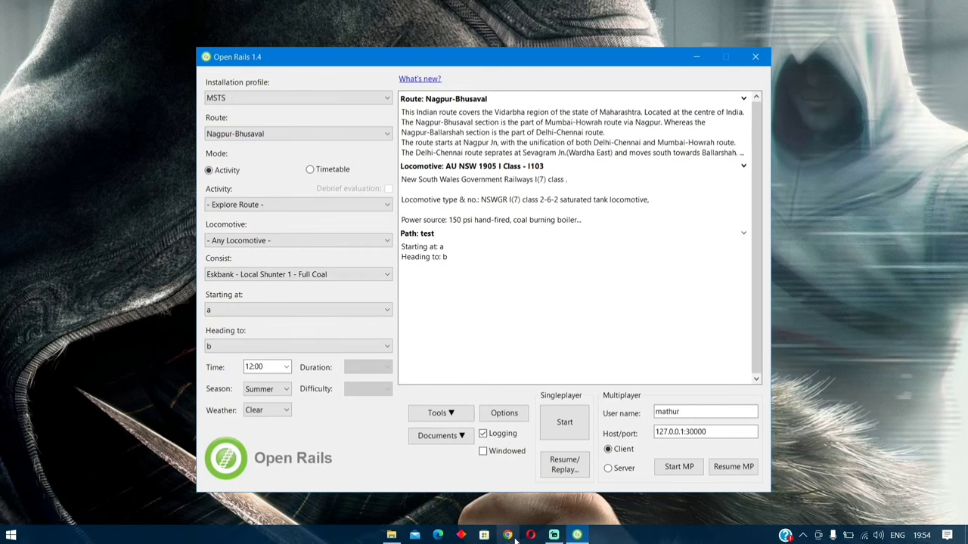
mouse_move(382, 535)
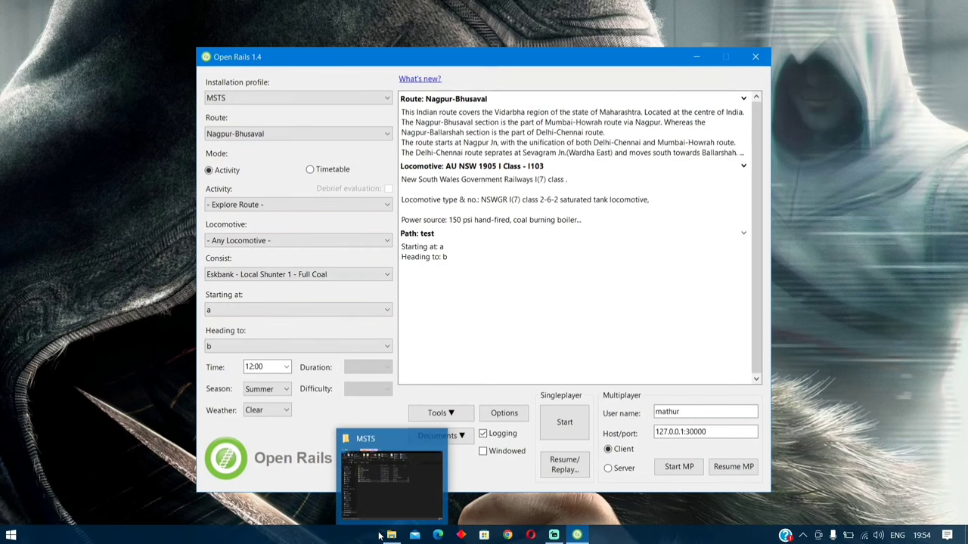
click(401, 481)
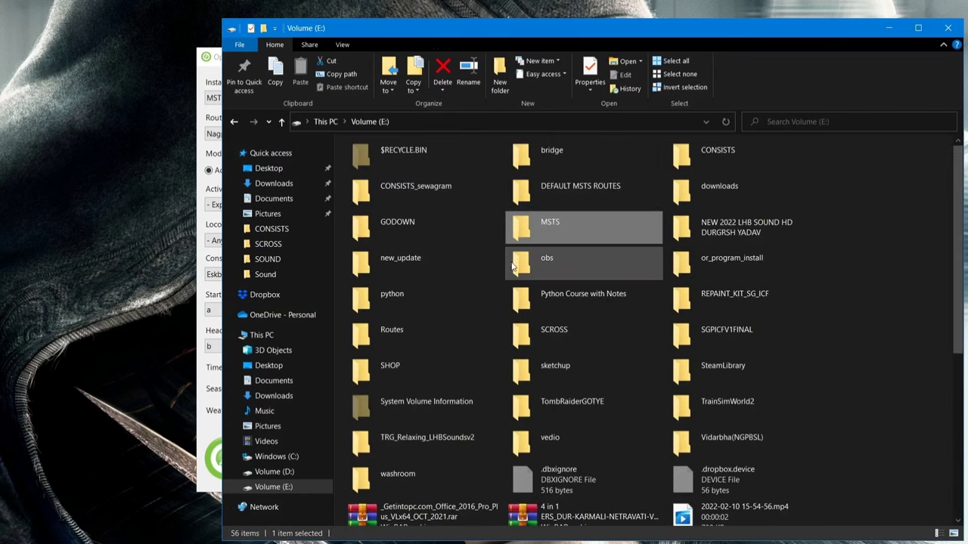
double_click(744, 192)
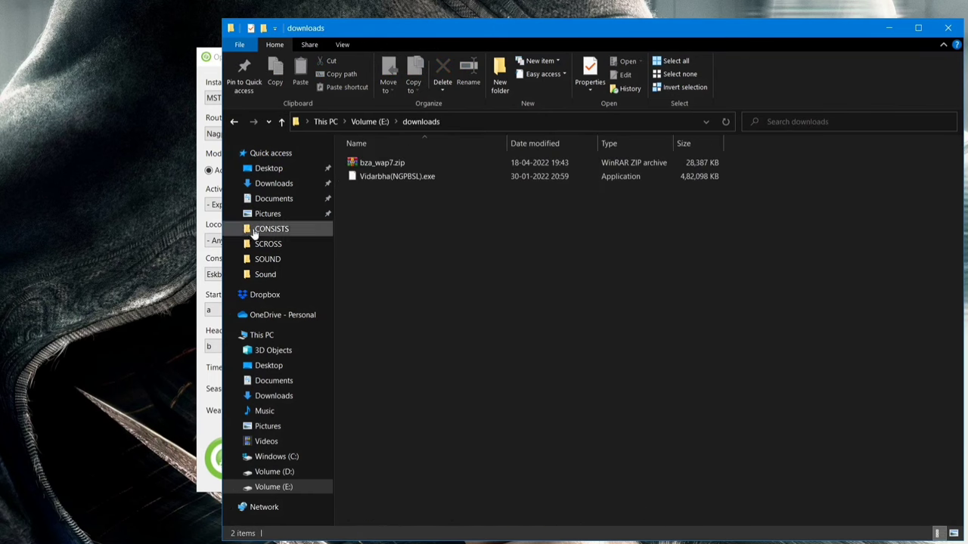
right_click(390, 164)
mouse_move(437, 215)
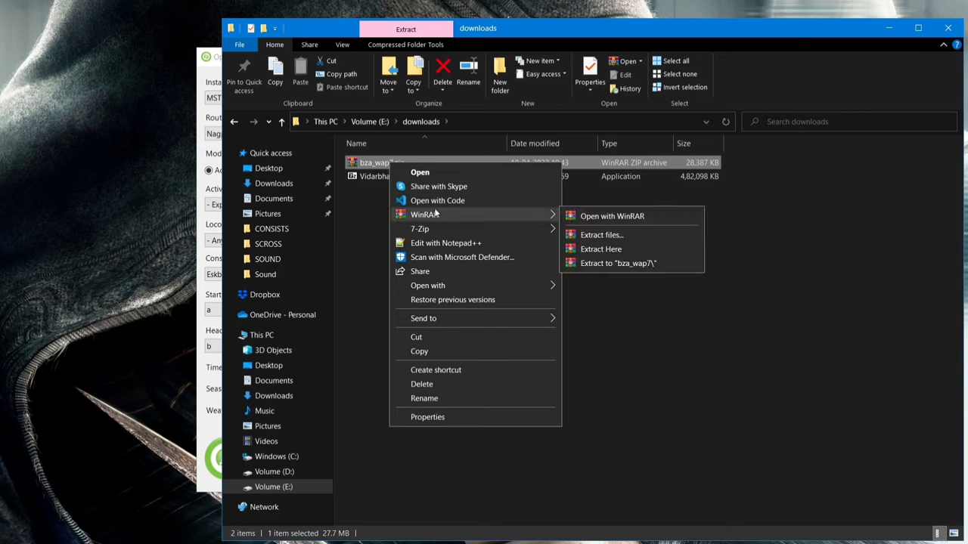
click(603, 265)
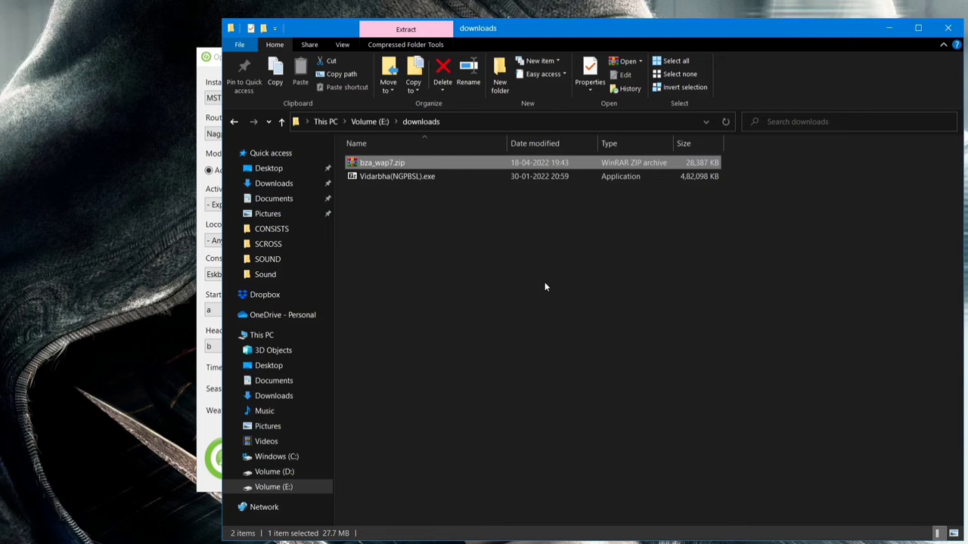
Step: Open the extracted bza_wap7 folder, read the installation instructions in Read Me.txt and examine the locomotive files in the innermost BZA_WAP7 folder
double_click(380, 163)
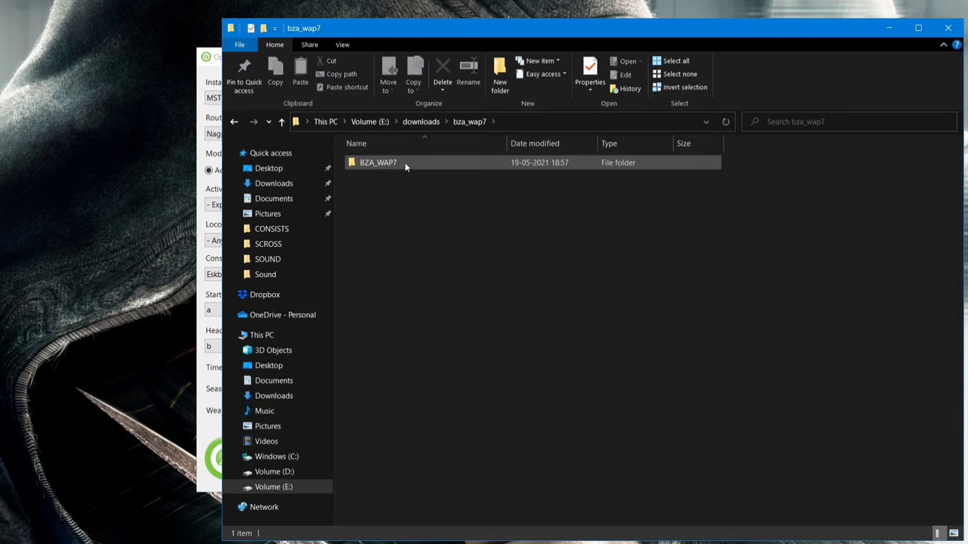
double_click(401, 165)
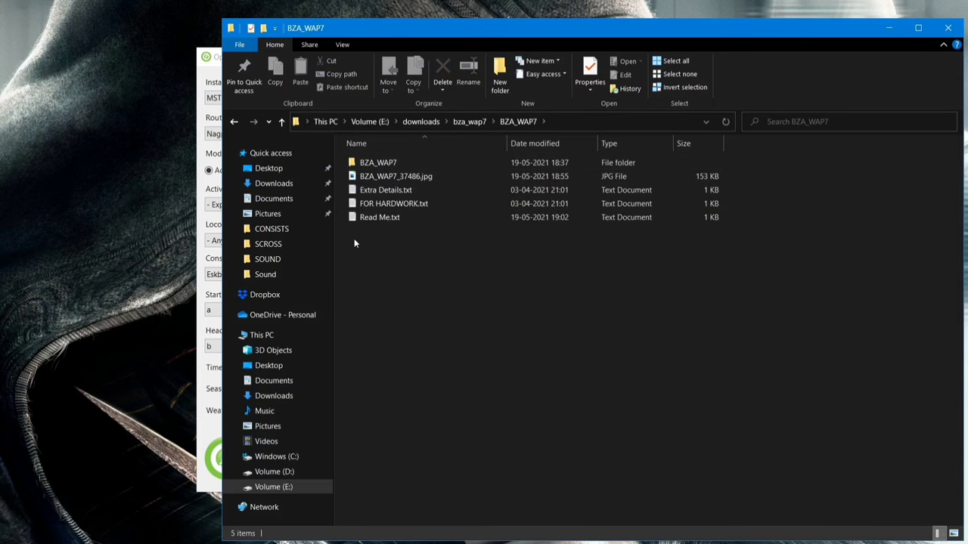
double_click(432, 218)
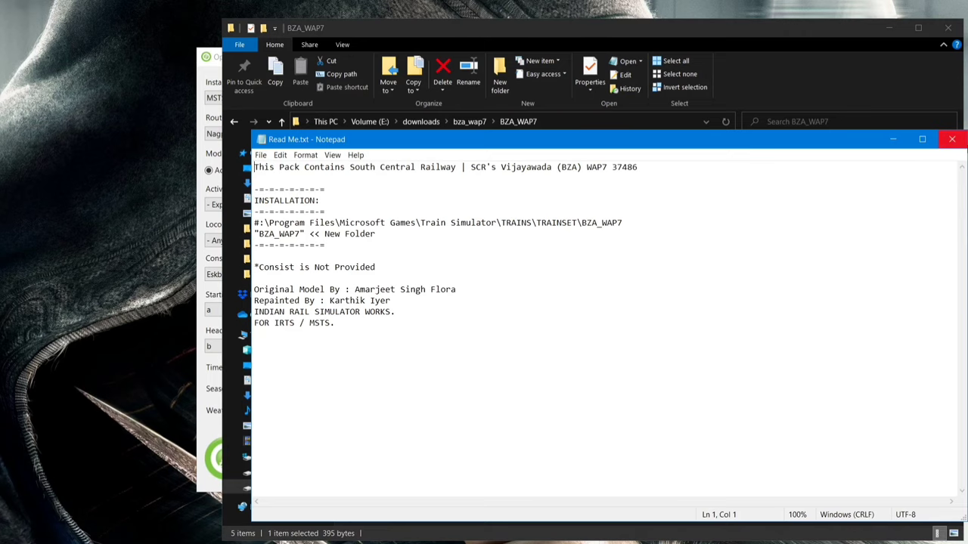
click(954, 140)
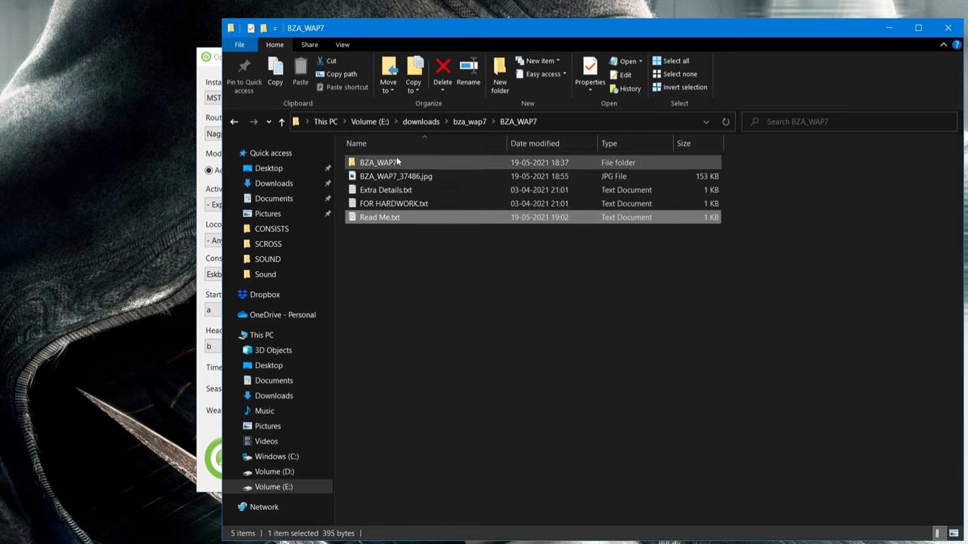
double_click(386, 164)
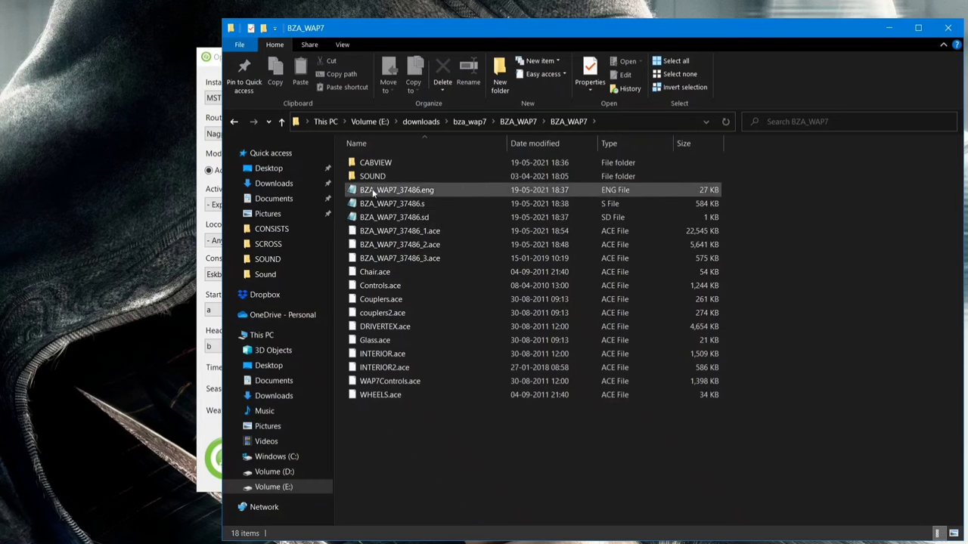
click(283, 127)
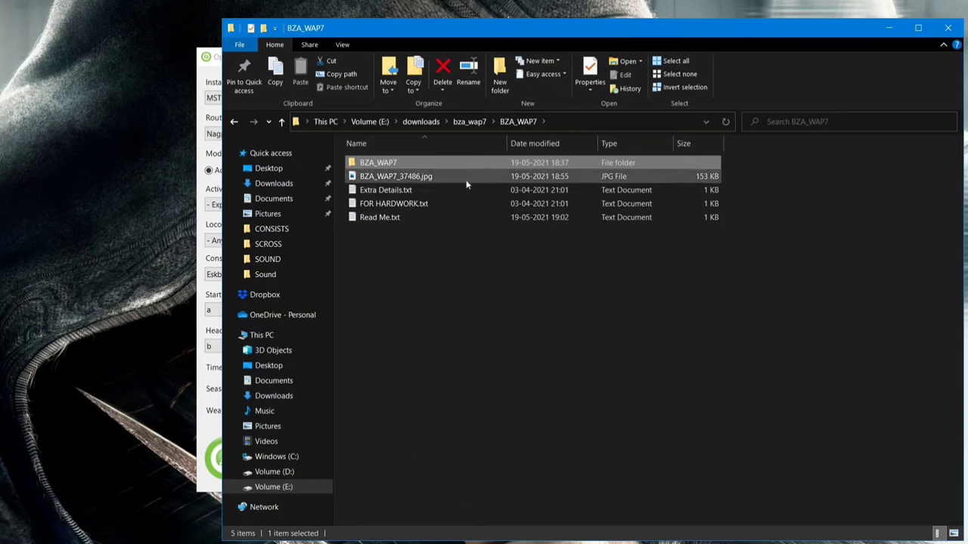
Step: Copy the innermost BZA_WAP7 folder from the extracted download into E:\MSTS\Trains\Trainset
right_click(419, 163)
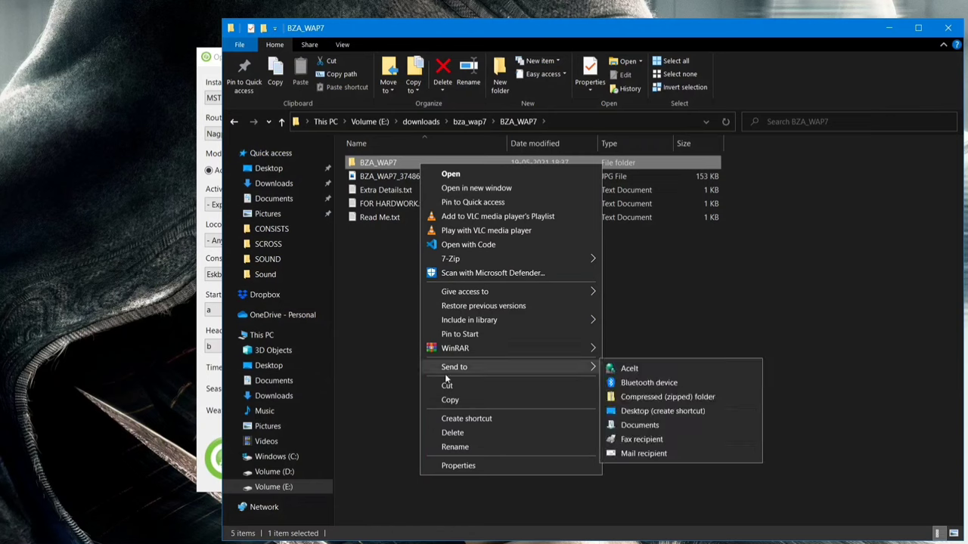
click(467, 395)
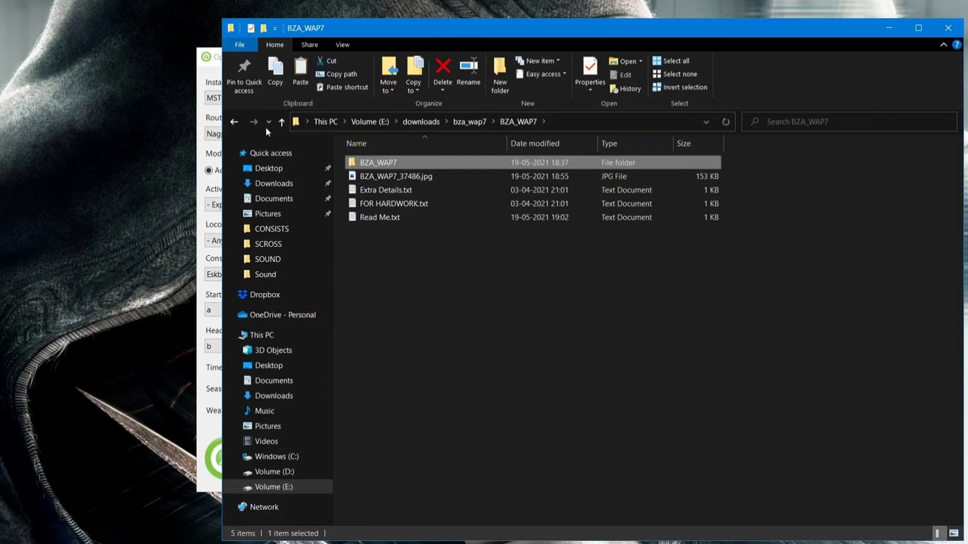
click(280, 124)
click(281, 124)
click(280, 125)
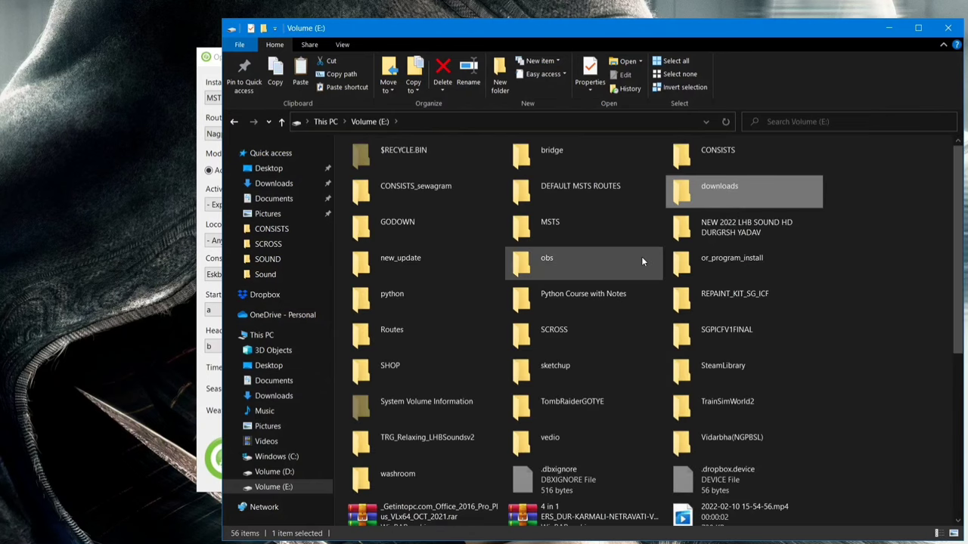
double_click(570, 236)
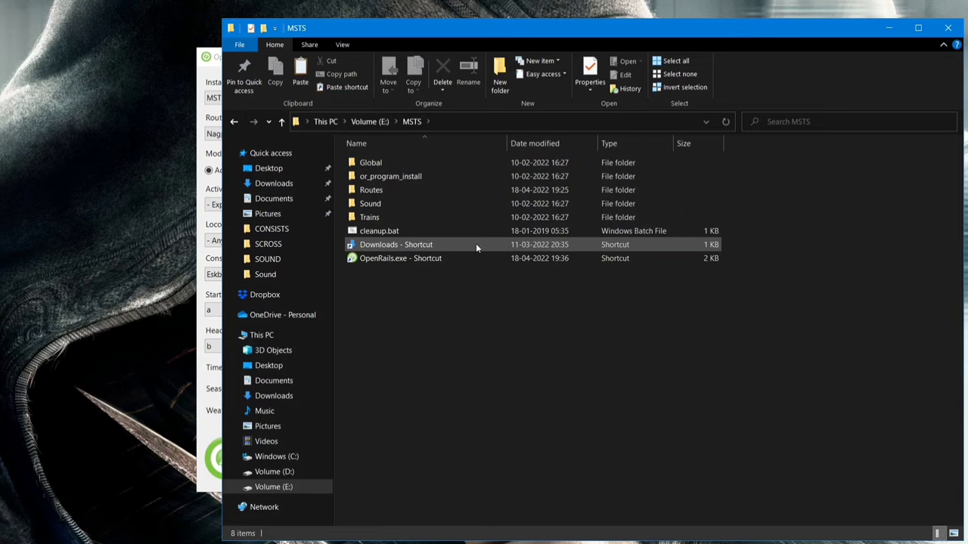
double_click(378, 217)
double_click(393, 176)
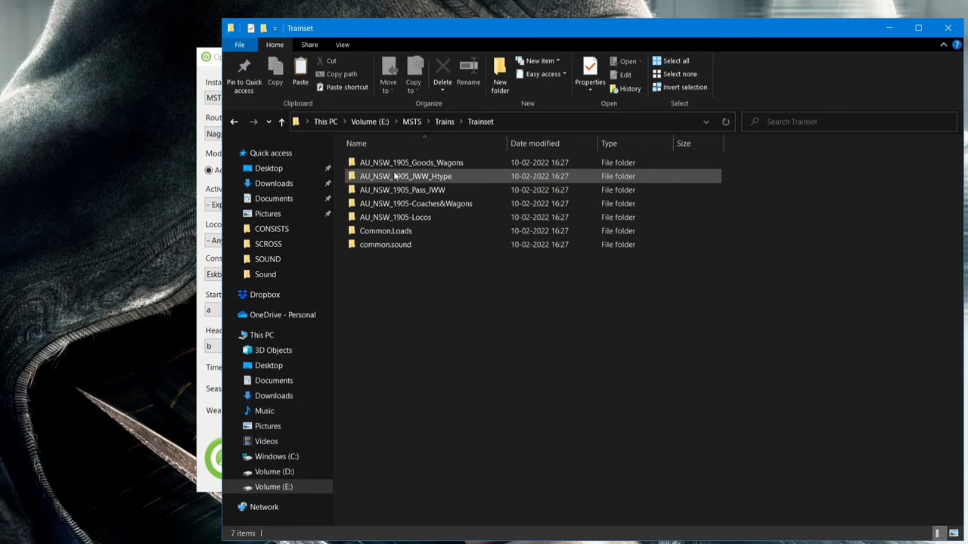
key(ctrl+v)
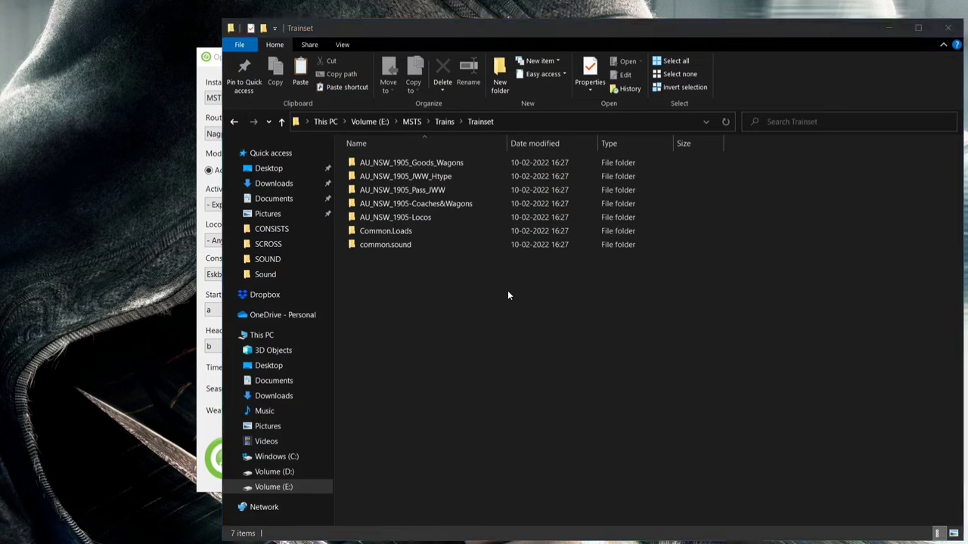